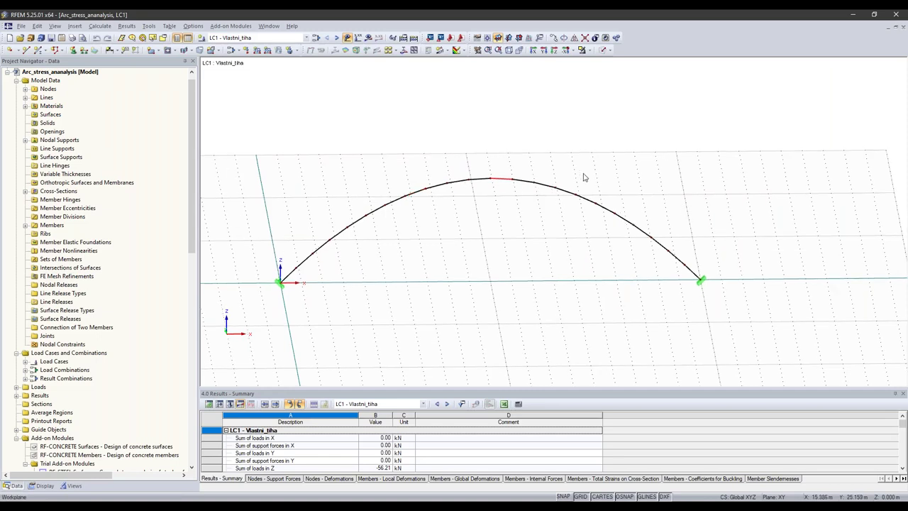
Step: Display the loads of LC2 Ostantní_stálé with their values, followed by those of load case LC3 TS + UDL
click(307, 38)
click(284, 49)
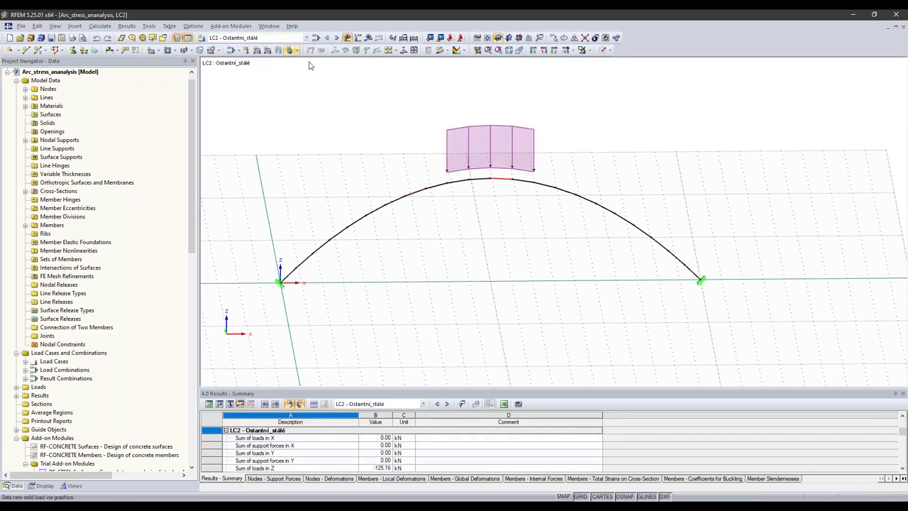
click(358, 37)
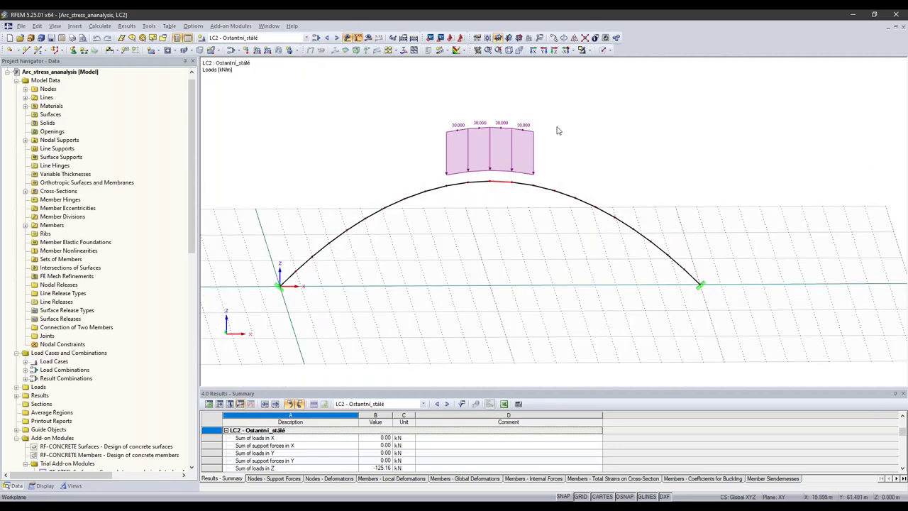
click(261, 39)
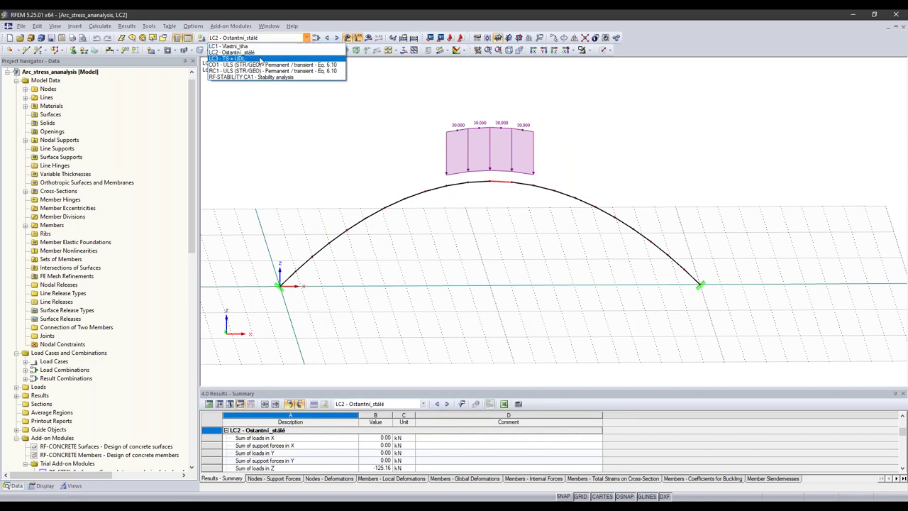
click(260, 59)
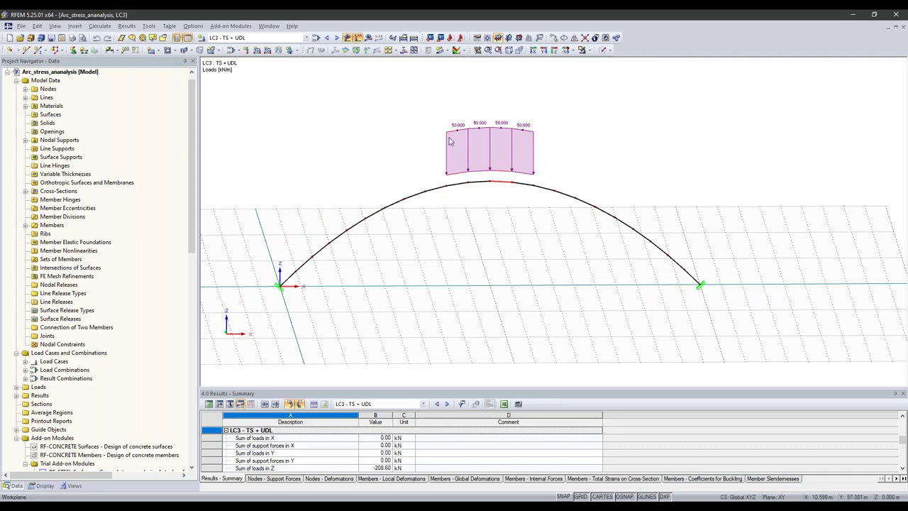
ctrl+middle_drag(345, 140, 454, 172)
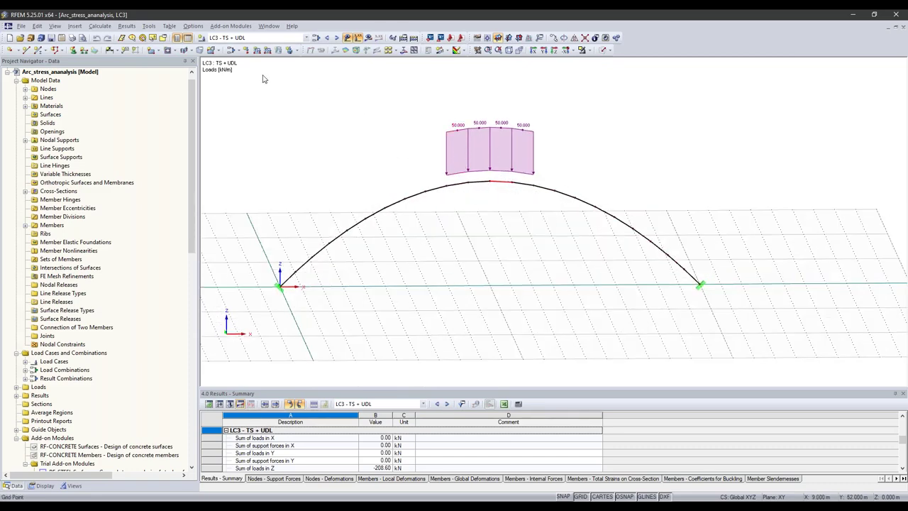
Step: Display the loads of combination CO1 ULS (STR/GEO) on the arch and calculate the model to show its internal forces
click(227, 37)
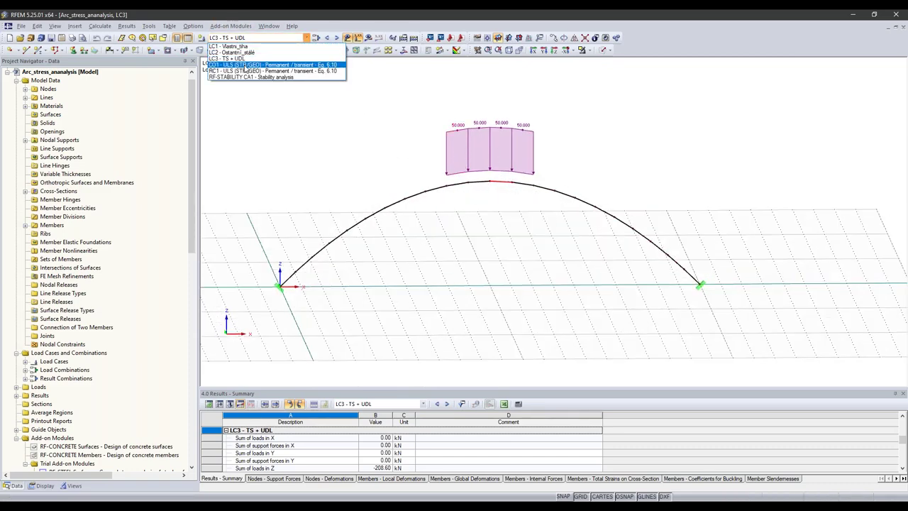
click(245, 64)
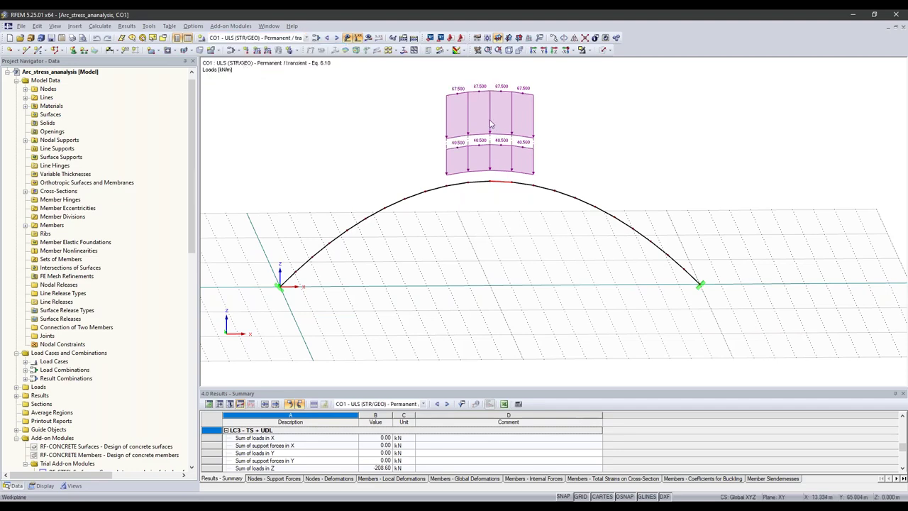
ctrl+middle_drag(355, 110, 458, 124)
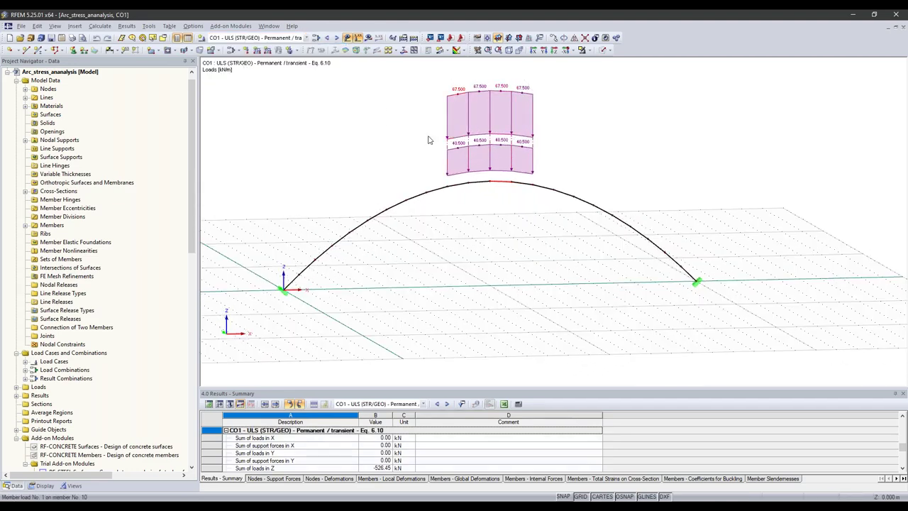
mouse_move(492, 165)
mouse_move(467, 93)
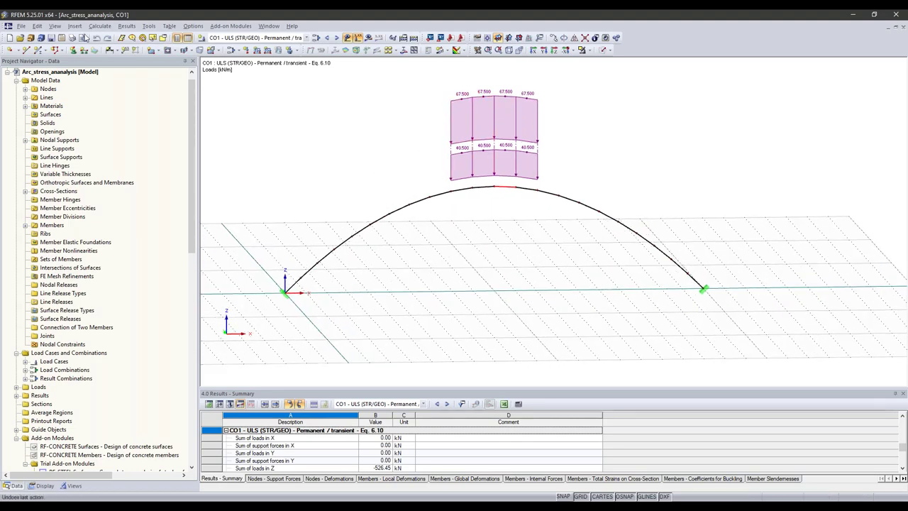
click(100, 26)
click(116, 37)
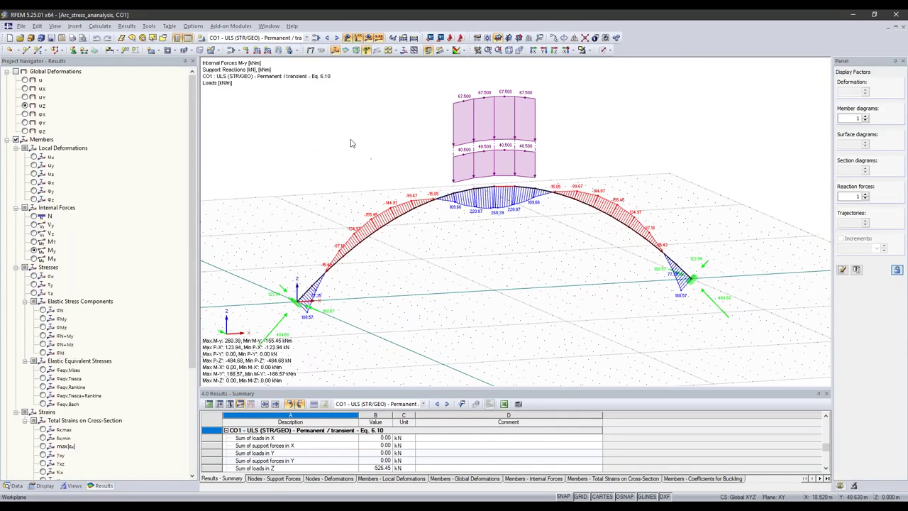
Step: Show the RF-STABILITY CA1 results on the arch and examine the buckling shape of eigenvector 1
click(305, 37)
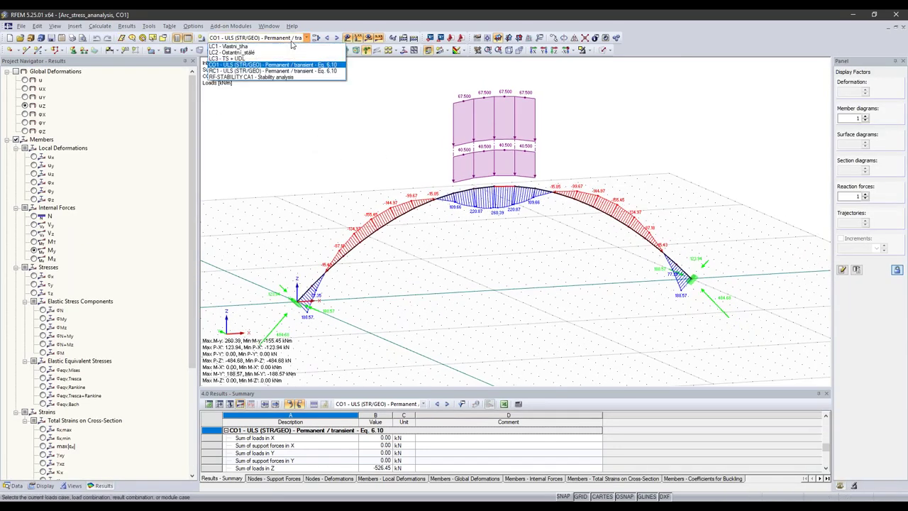
click(280, 78)
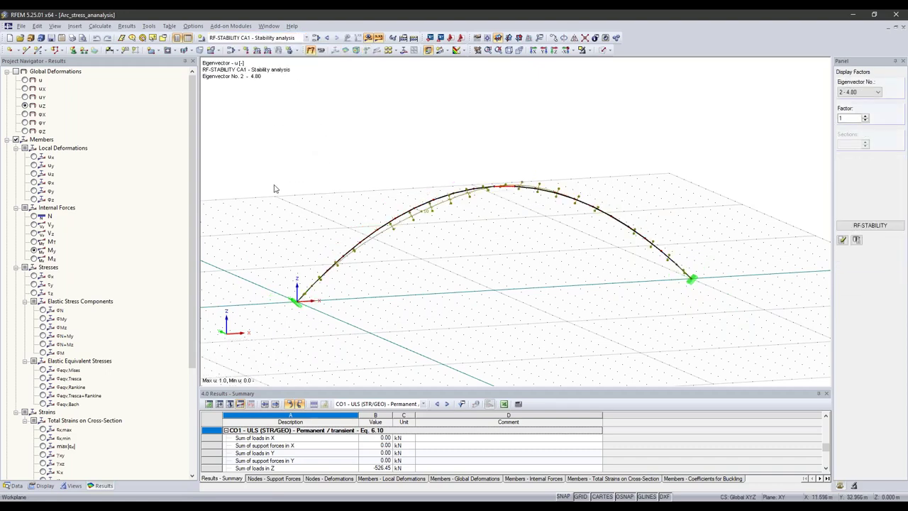
middle_drag(318, 189, 402, 221)
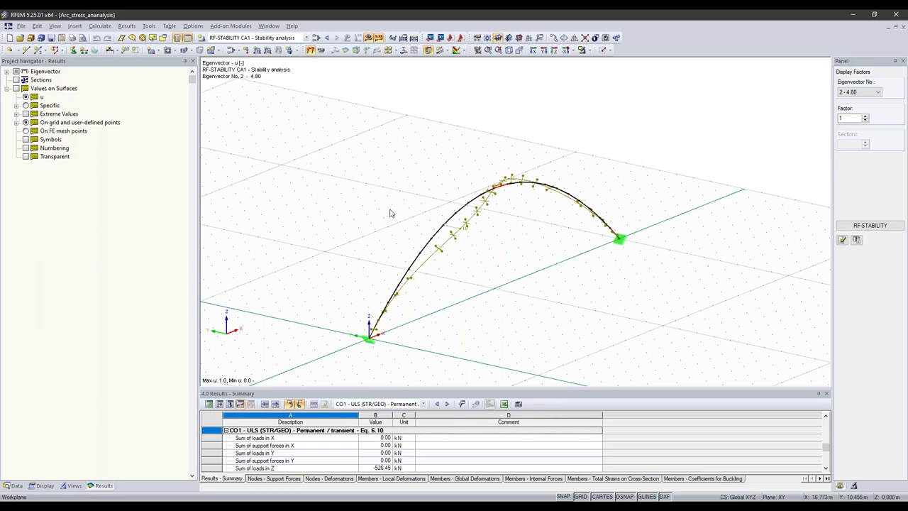
click(859, 92)
click(861, 101)
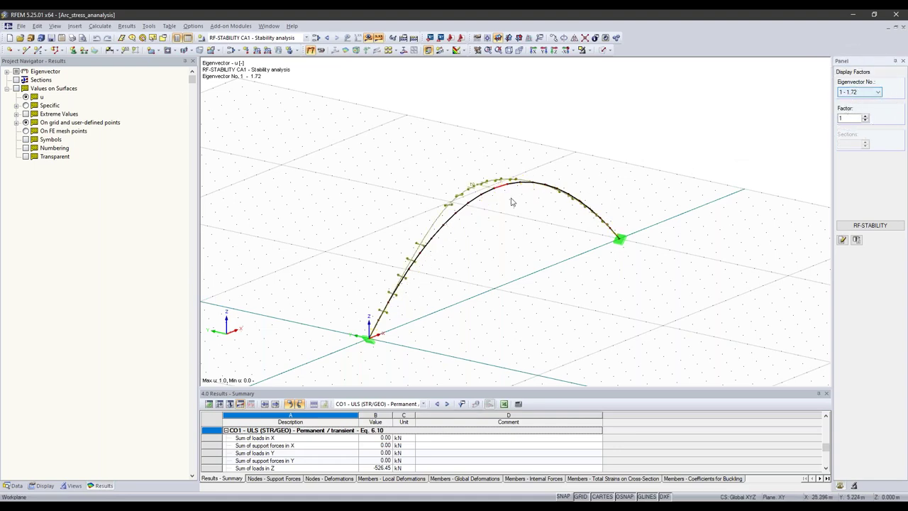
ctrl+middle_drag(394, 180, 471, 213)
ctrl+middle_drag(474, 180, 577, 259)
scroll(549, 211, up, 3)
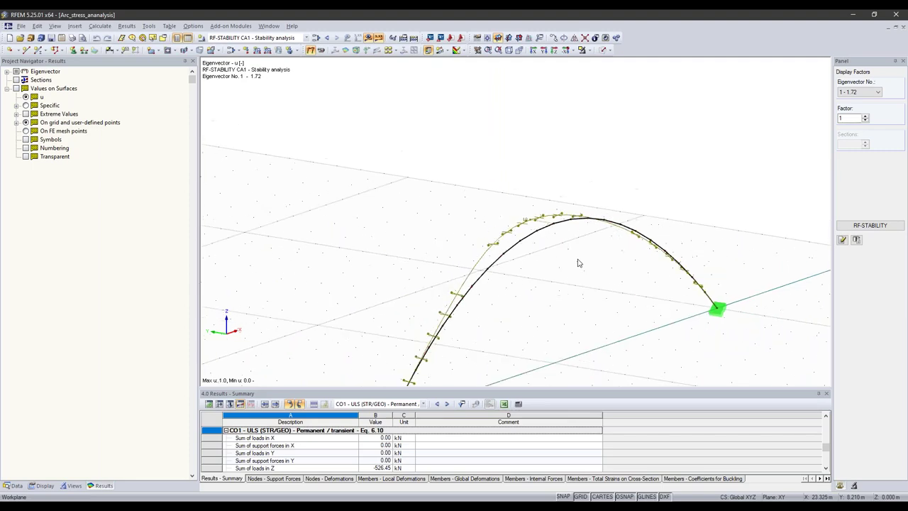
Step: Examine the arch's buckling shapes for eigenvectors 2 and 3 from several directions
click(861, 93)
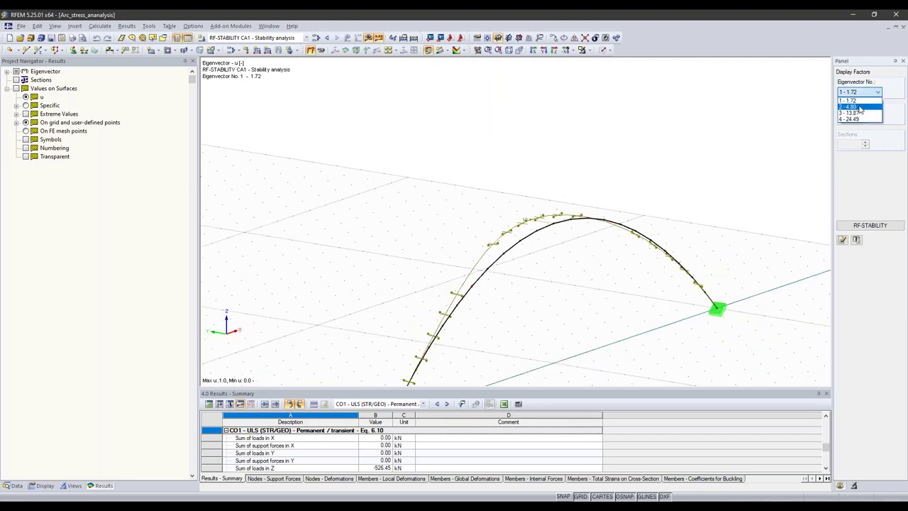
click(855, 106)
ctrl+middle_drag(603, 203, 482, 261)
click(877, 92)
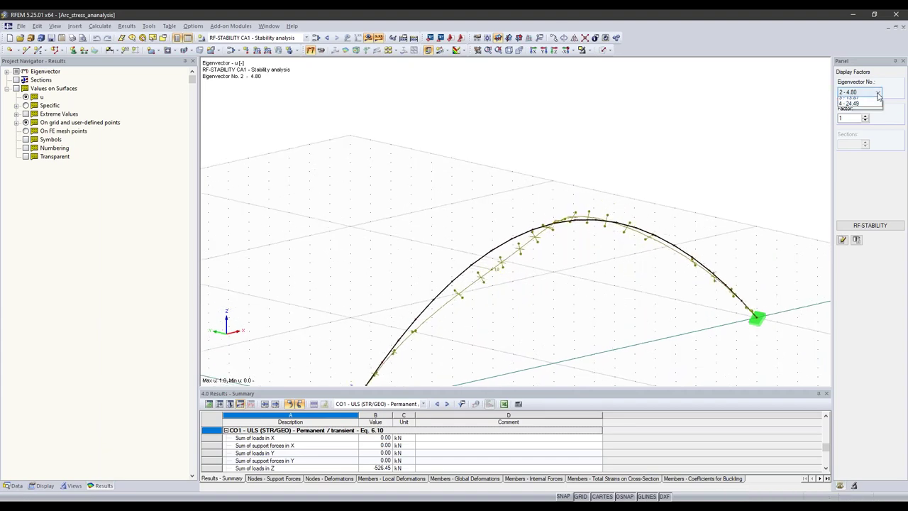
click(855, 113)
ctrl+middle_drag(521, 284, 654, 279)
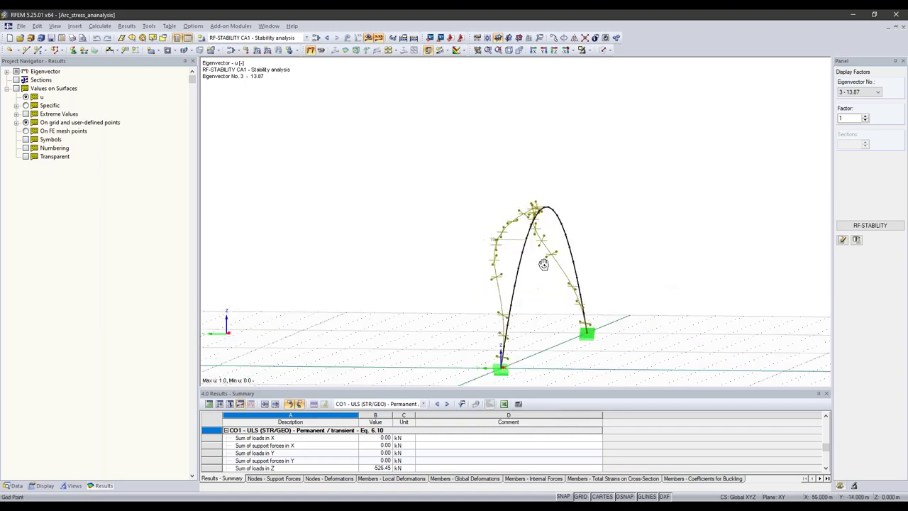
ctrl+middle_drag(656, 275, 416, 296)
ctrl+middle_drag(534, 305, 510, 312)
Step: Select the entire arch with its supports, export it to IDEA StatiCa Checkbot, and create a steel project with the European design code
drag(263, 211, 746, 356)
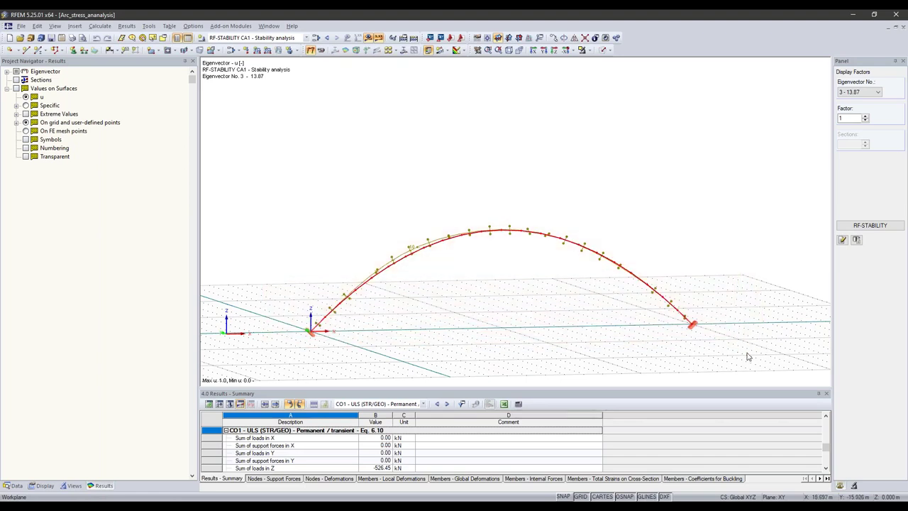
click(233, 26)
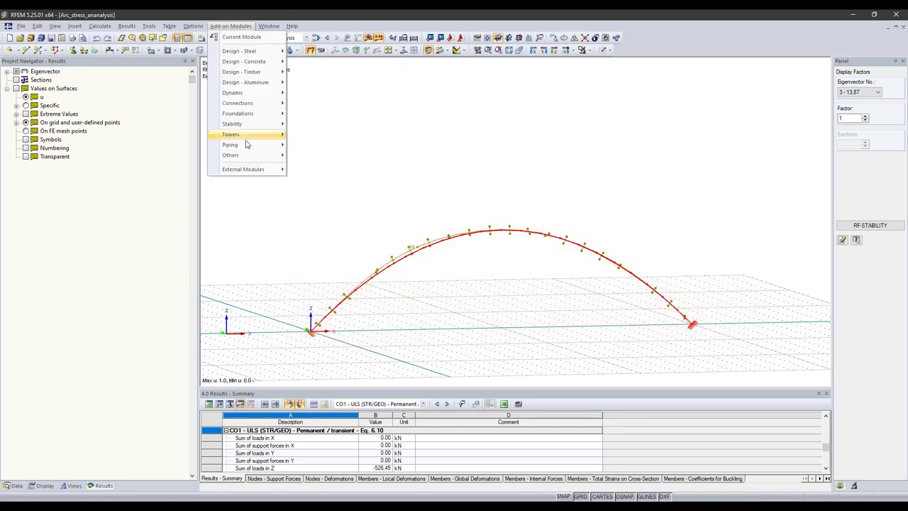
mouse_move(270, 175)
click(329, 201)
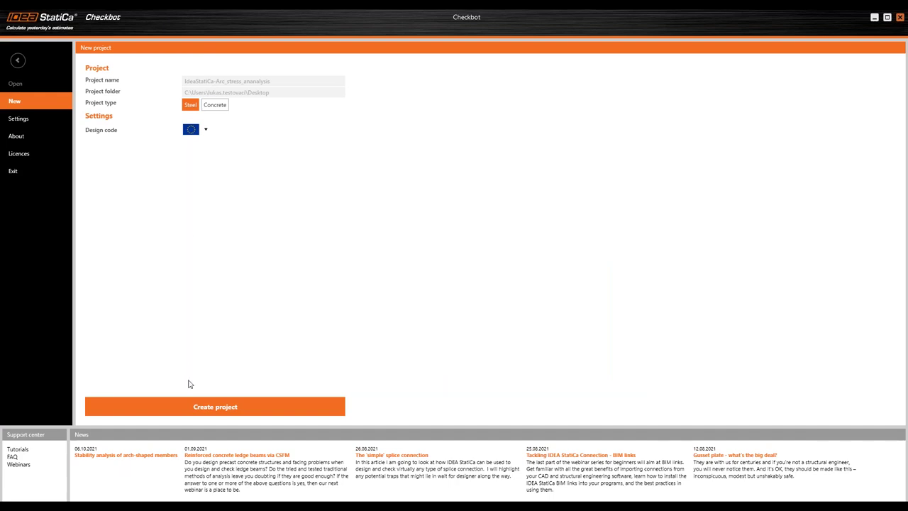
click(199, 407)
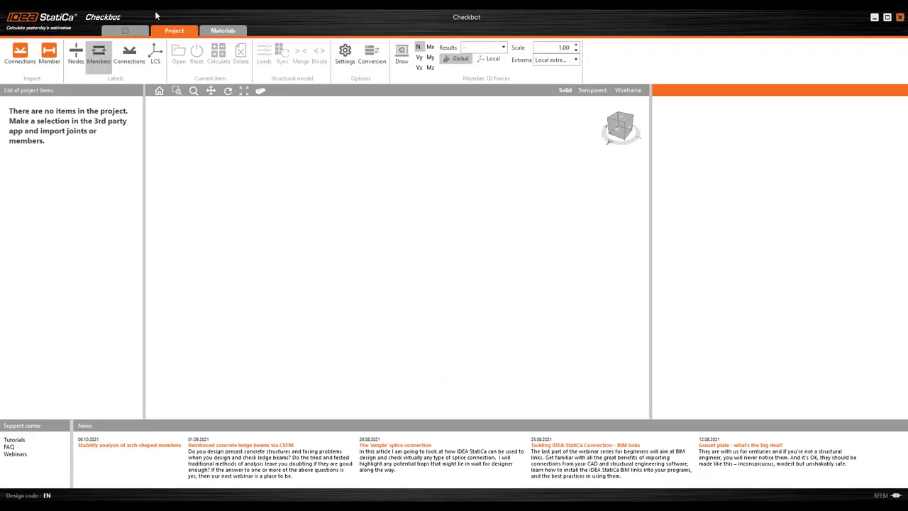
Step: Import the selected arch segments from RFEM into Checkbot as one analyzed member
click(54, 62)
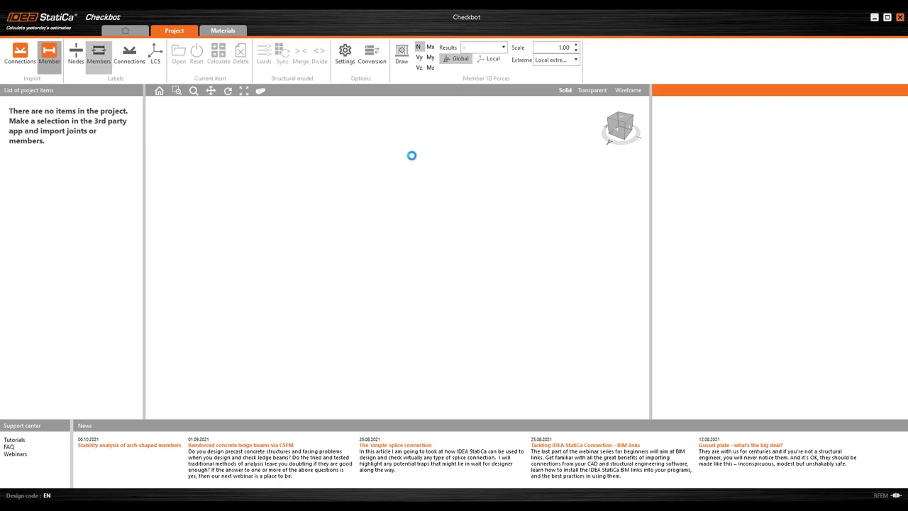
mouse_move(396, 201)
right_down()
mouse_move(395, 178)
mouse_move(399, 190)
right_up()
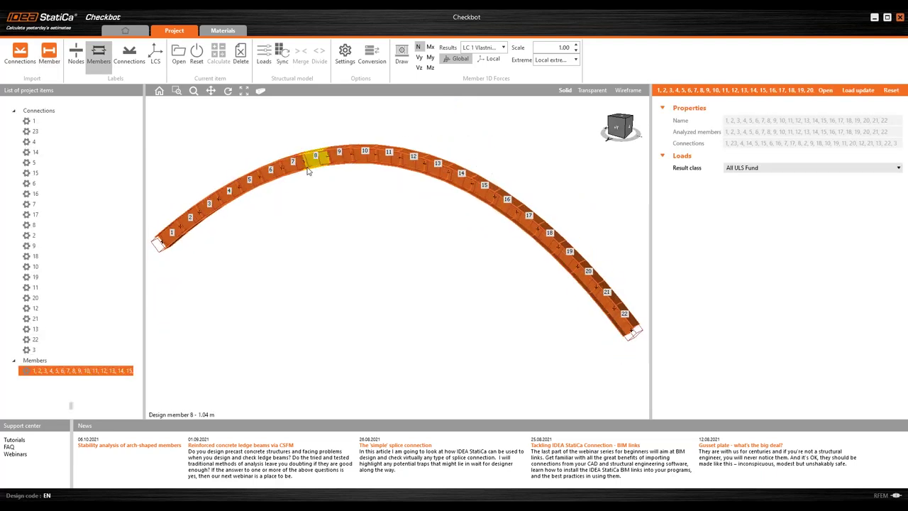
right_drag(307, 170, 311, 170)
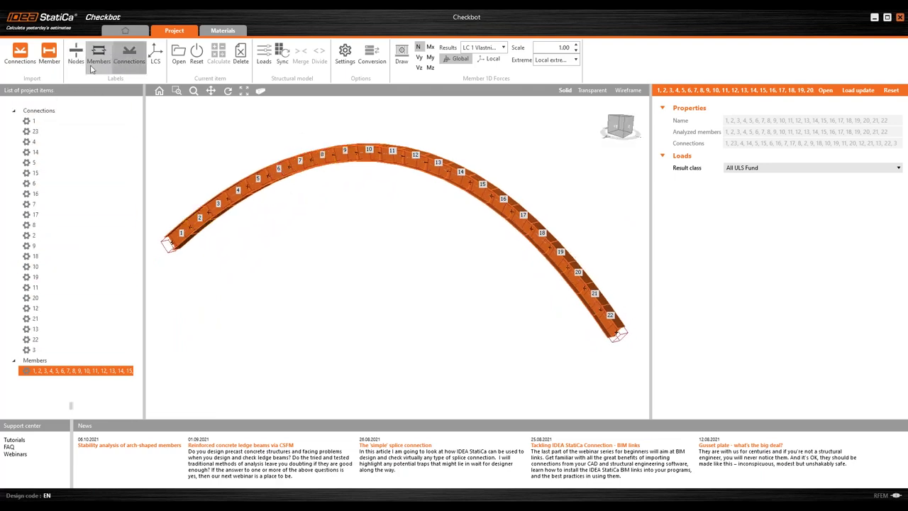
Step: Label the arch by connections in transparent display, and inspect the imported member and connection 1 at the arch's end
click(130, 54)
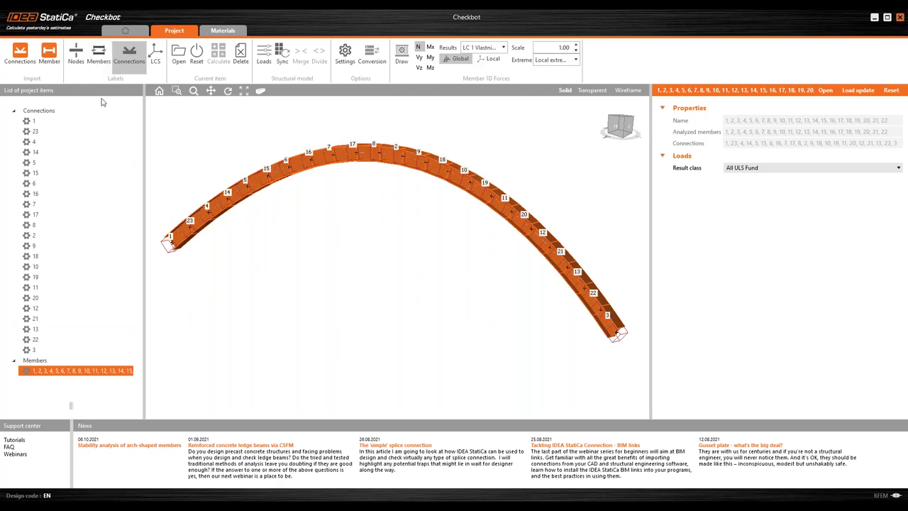
click(589, 90)
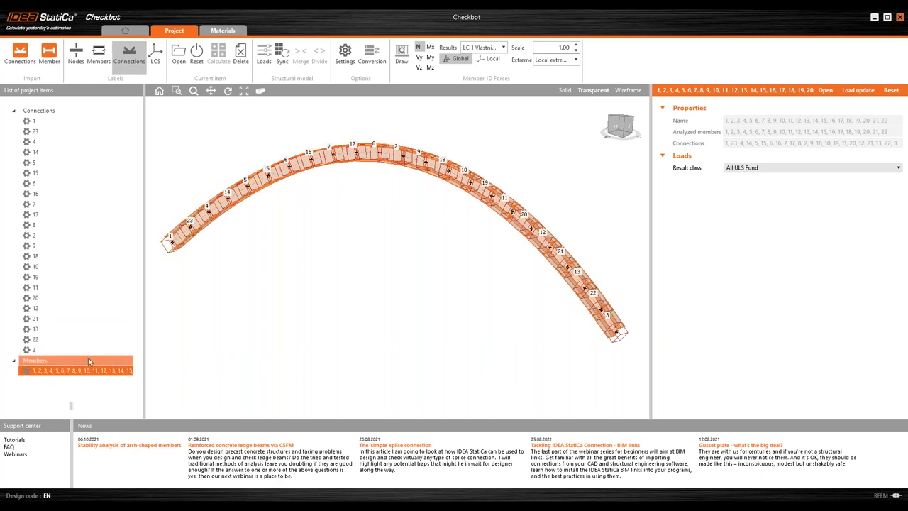
click(61, 373)
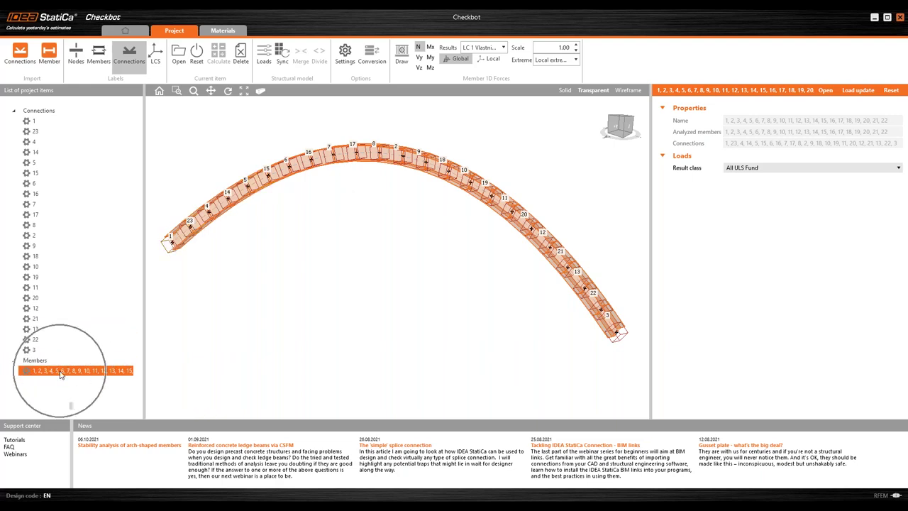
mouse_move(373, 170)
right_down()
mouse_move(373, 178)
mouse_move(362, 173)
right_up()
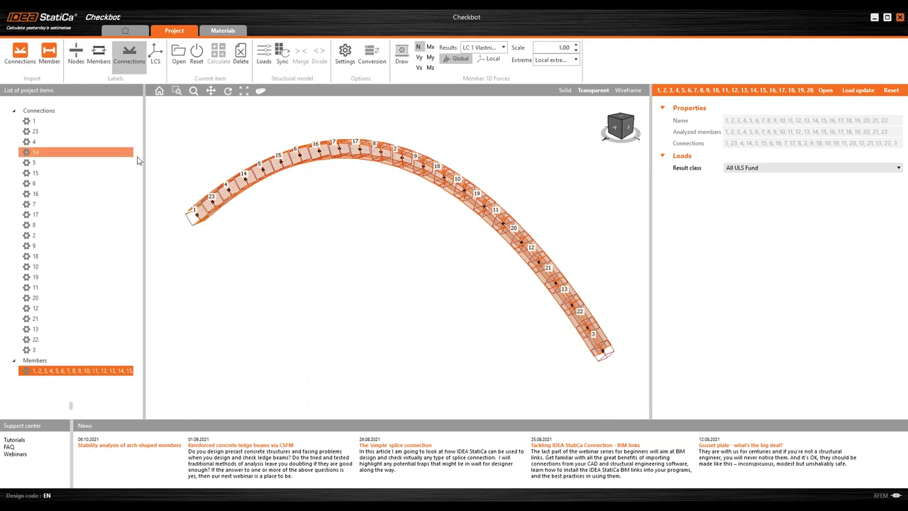
click(189, 218)
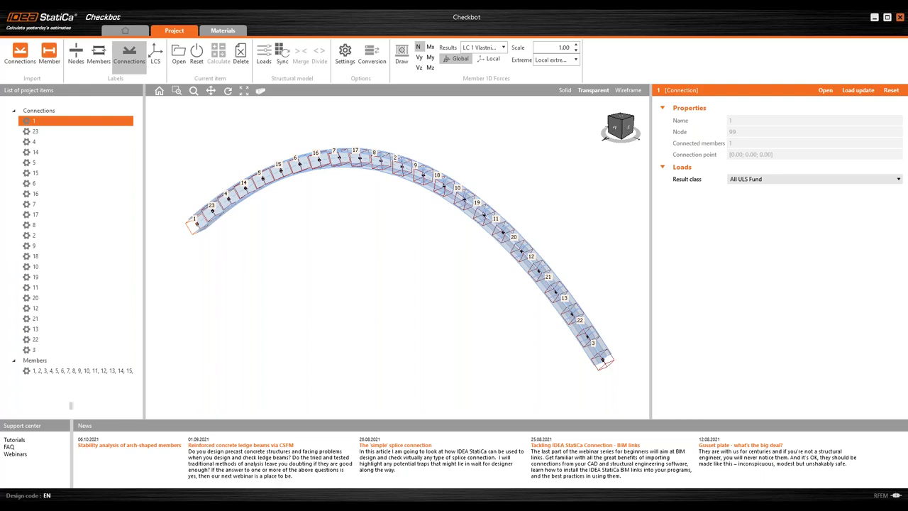
Step: Review the properties of the imported load cases, combination CO1 and result class in the load configurator, and save the configuration
click(266, 64)
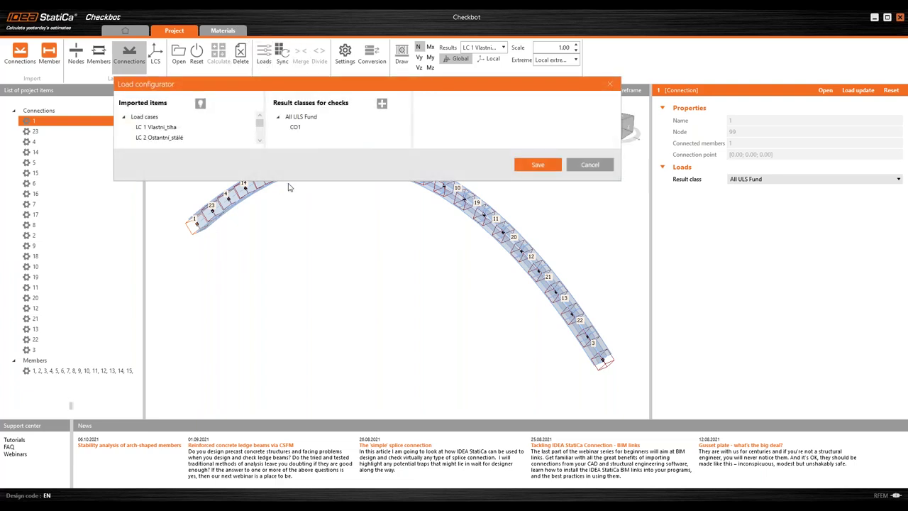
drag(288, 188, 289, 308)
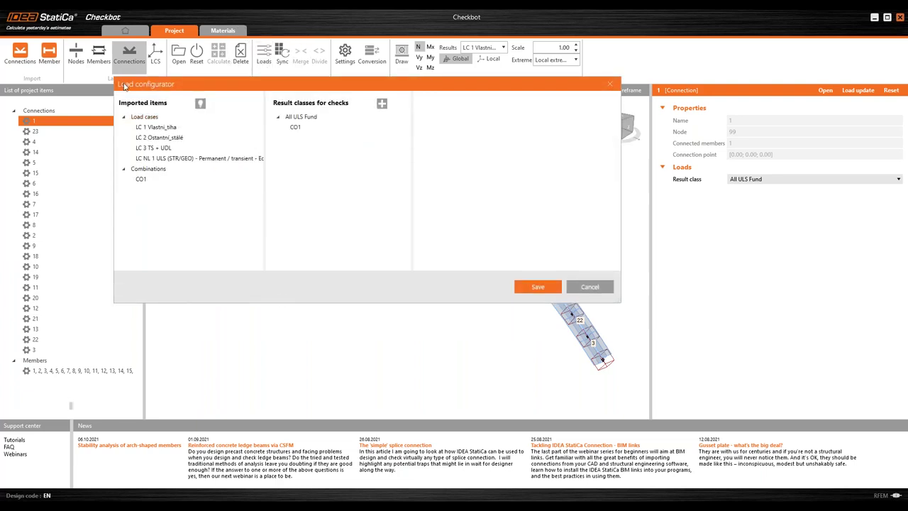
click(165, 128)
click(168, 138)
click(167, 147)
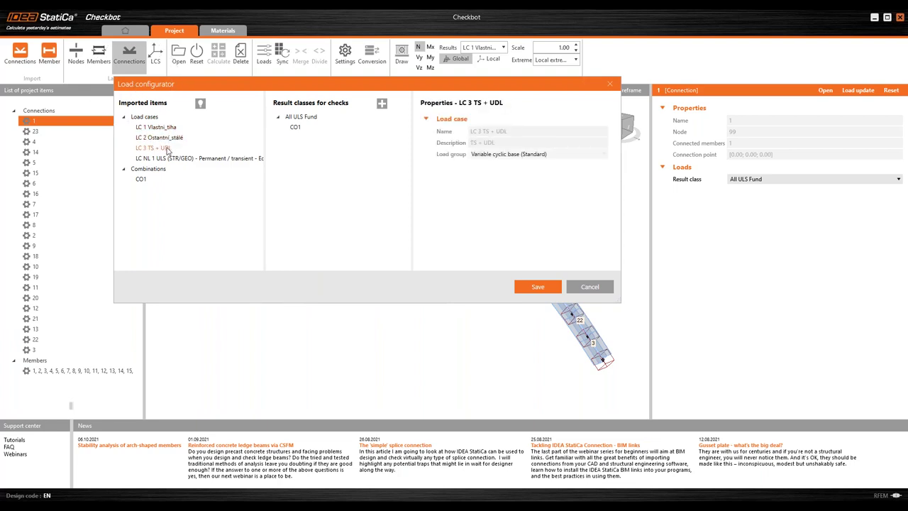
click(165, 157)
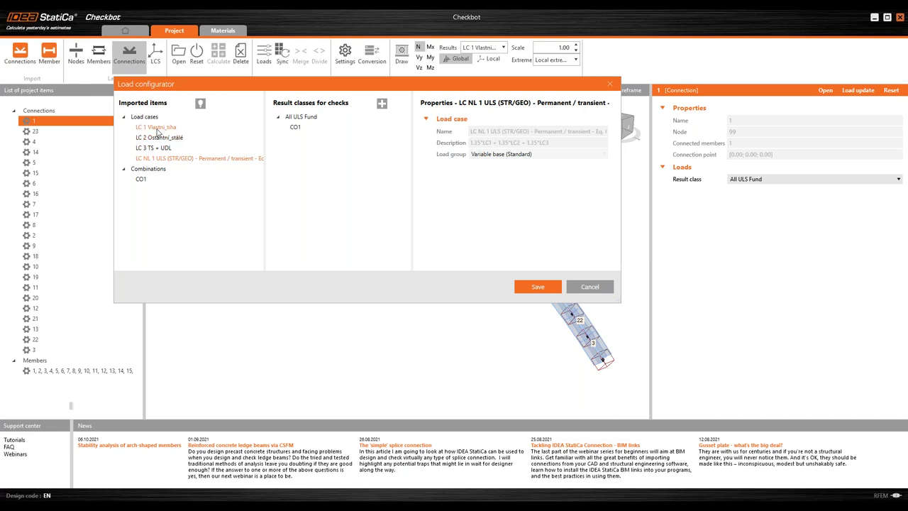
click(157, 128)
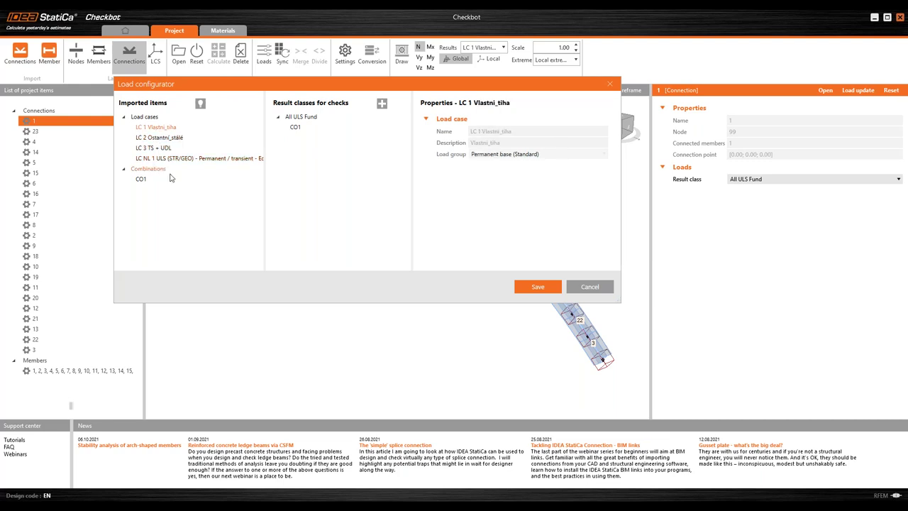
click(145, 181)
click(295, 129)
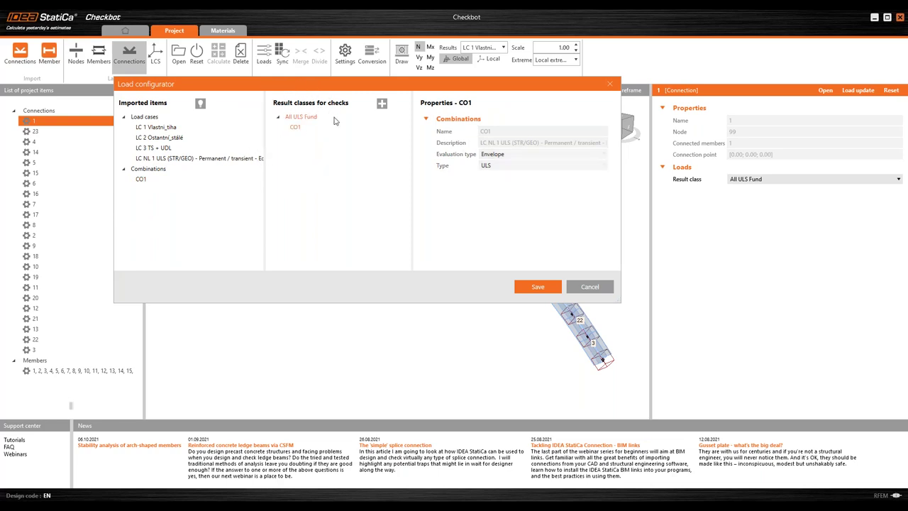
click(546, 289)
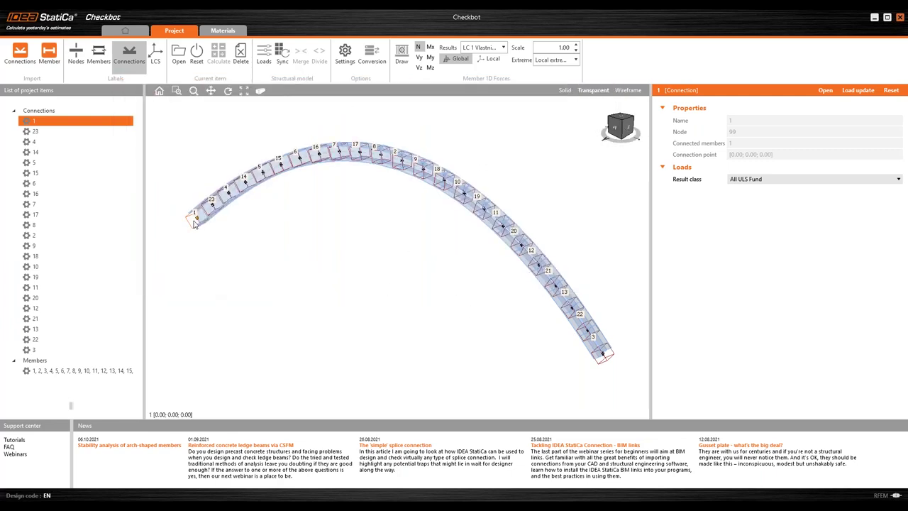
Step: Open connection 1 at the arch's end for detailed design and inspect its member and applied load effect
click(828, 92)
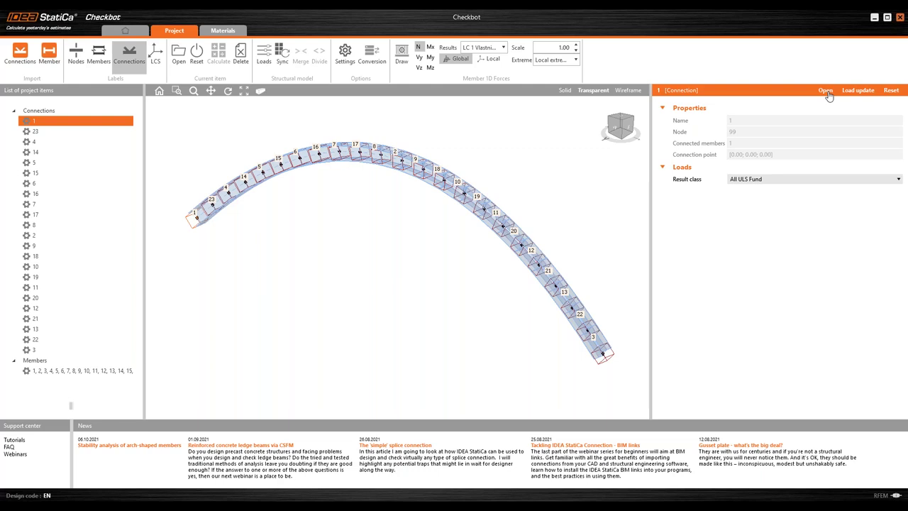
click(826, 93)
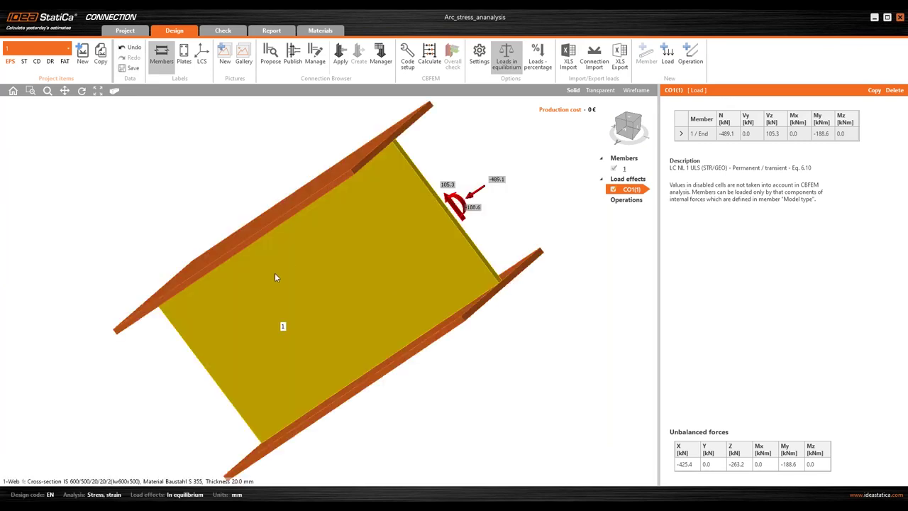
right_drag(276, 276, 307, 275)
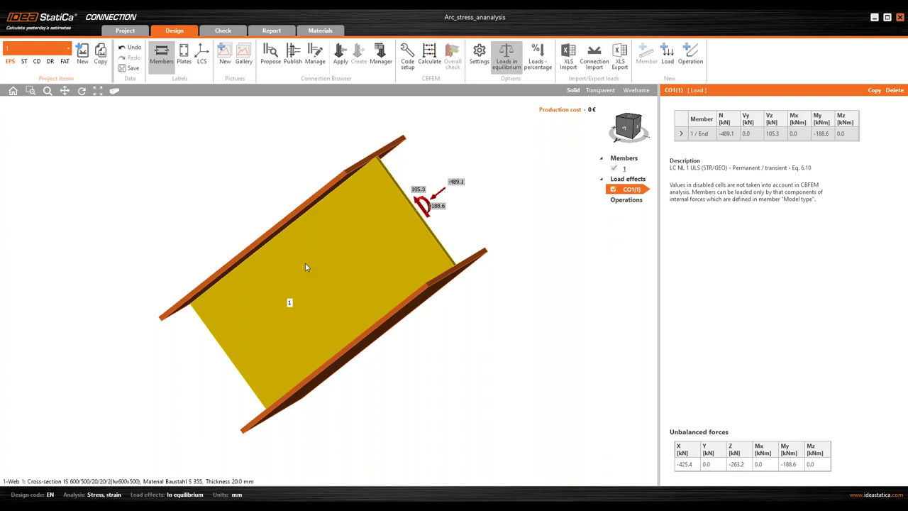
mouse_move(305, 266)
right_down()
mouse_move(385, 235)
mouse_move(307, 251)
right_up()
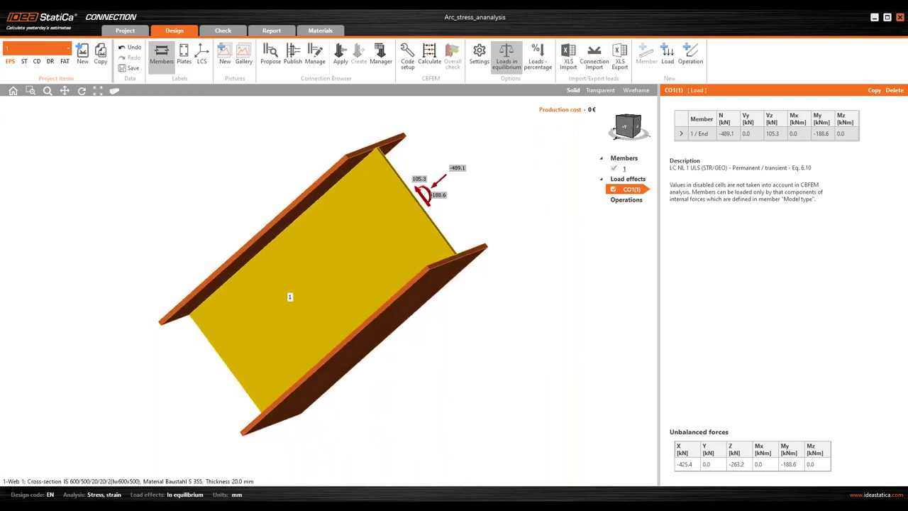
Step: Apply the template Pevnostní analyza_kotveni to the connection, with M16 8.8 default bolts and a C25/30 concrete block
click(339, 66)
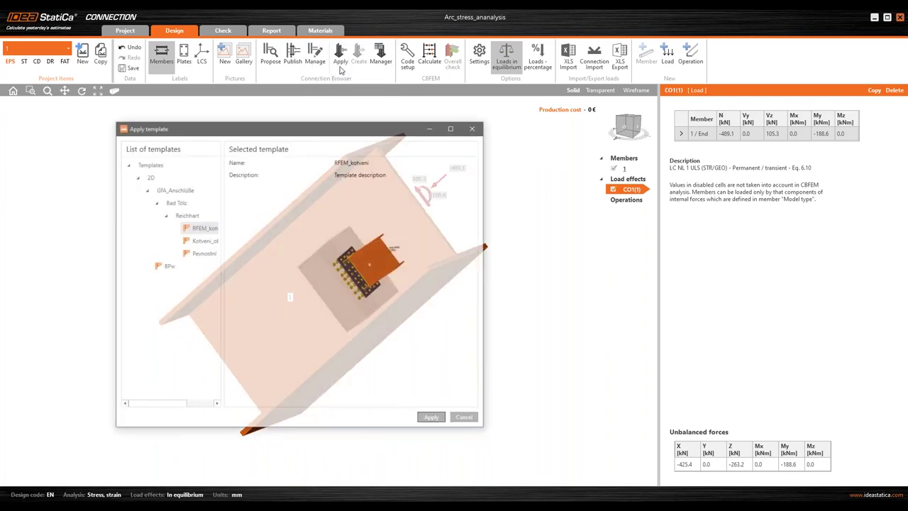
click(265, 203)
click(259, 213)
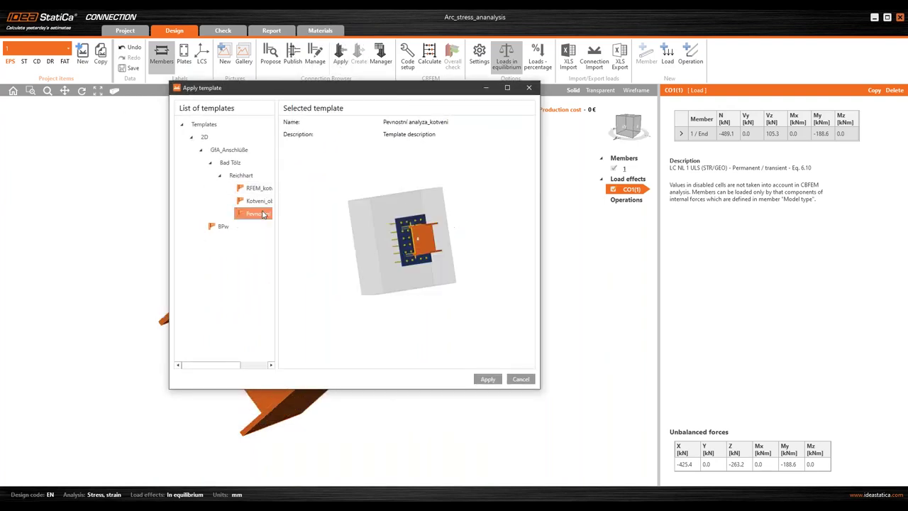
click(488, 378)
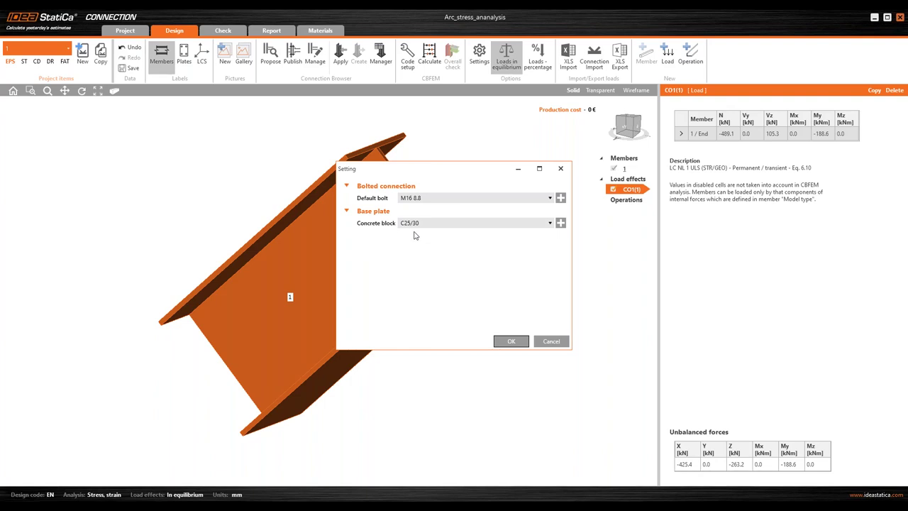
click(511, 341)
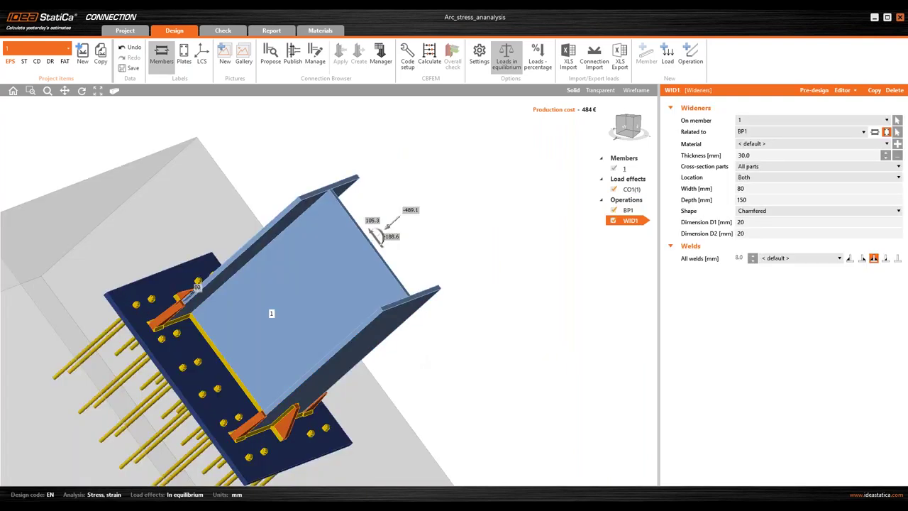
Step: Inspect the anchored base plate and set the thickness of wideners WID1 to 20 mm
right_drag(235, 316, 347, 344)
scroll(333, 248, up, 5)
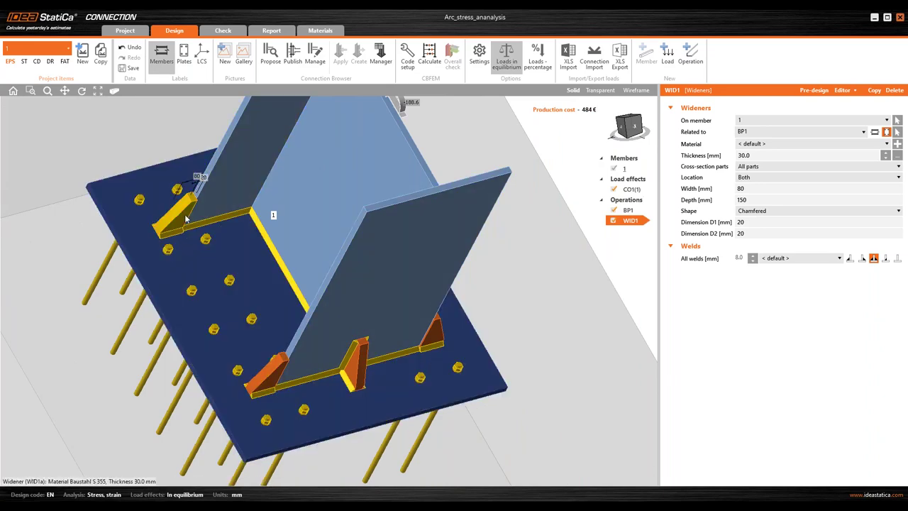
middle_drag(296, 255, 299, 268)
scroll(299, 268, down, 3)
right_drag(306, 242, 233, 264)
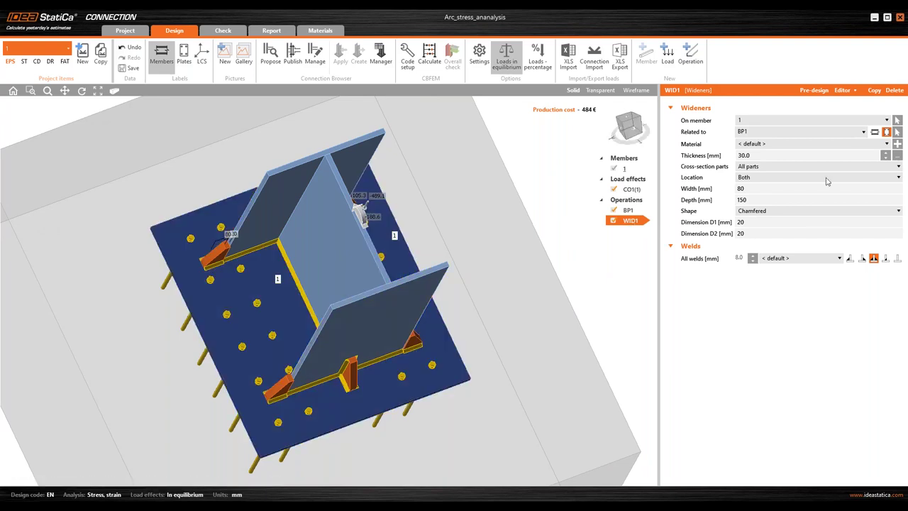
click(757, 154)
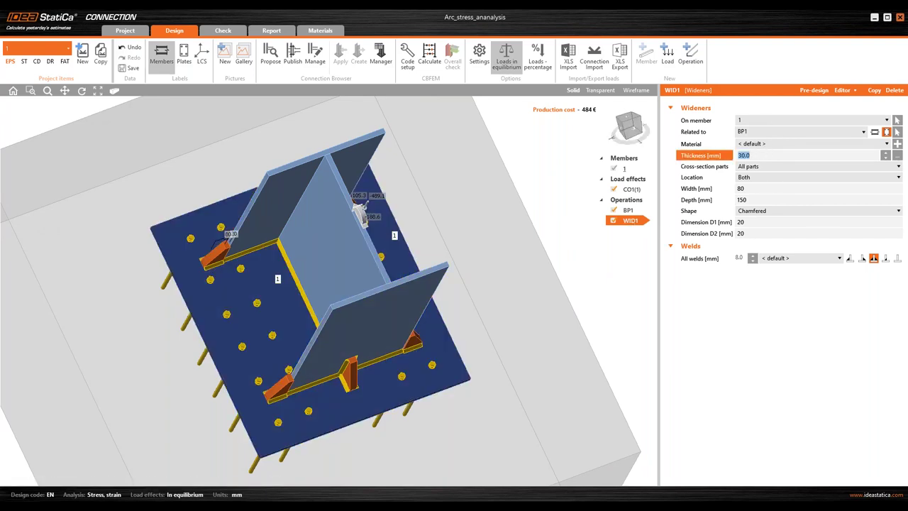
text(20)
key(Tab)
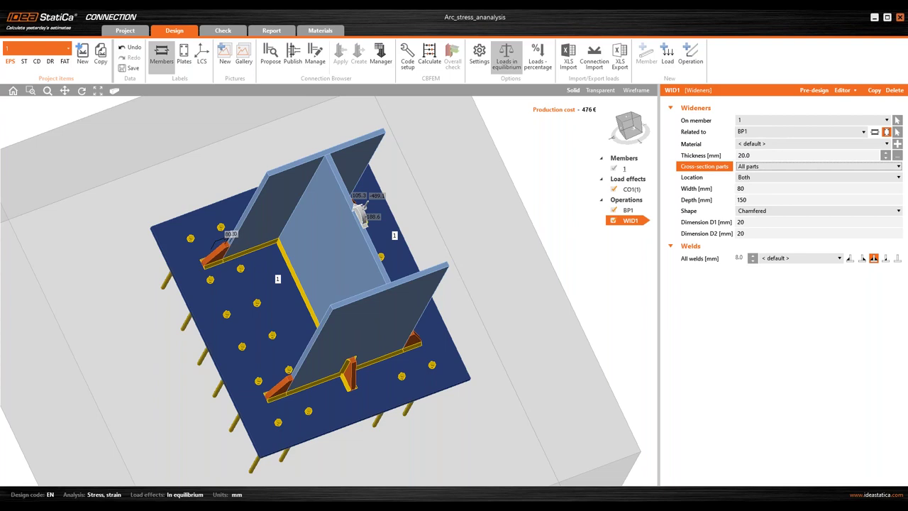
Step: Set the width of wideners WID1 to 150 mm and their shape to Triangular
click(686, 190)
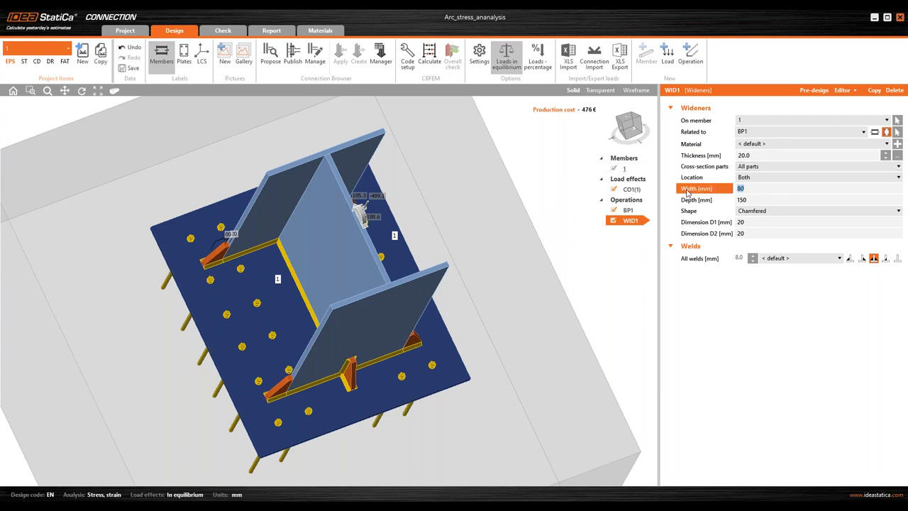
text(150)
key(Tab)
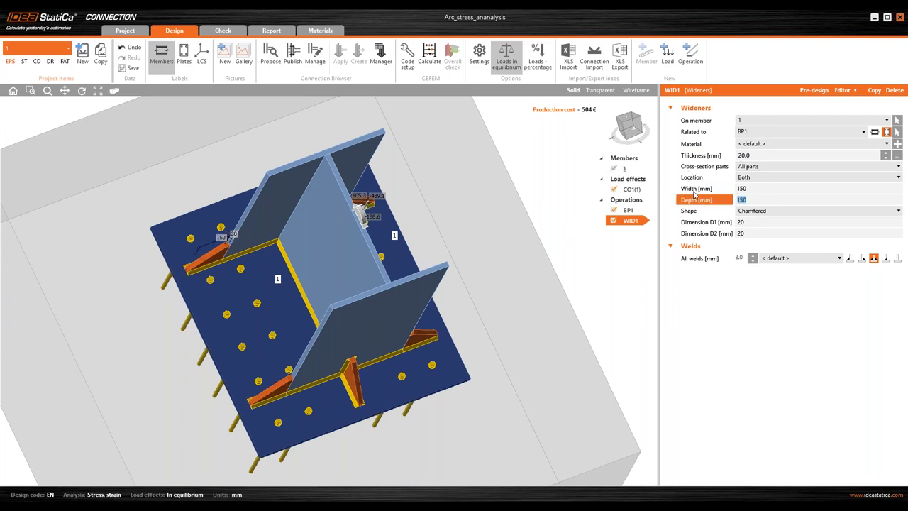
click(763, 213)
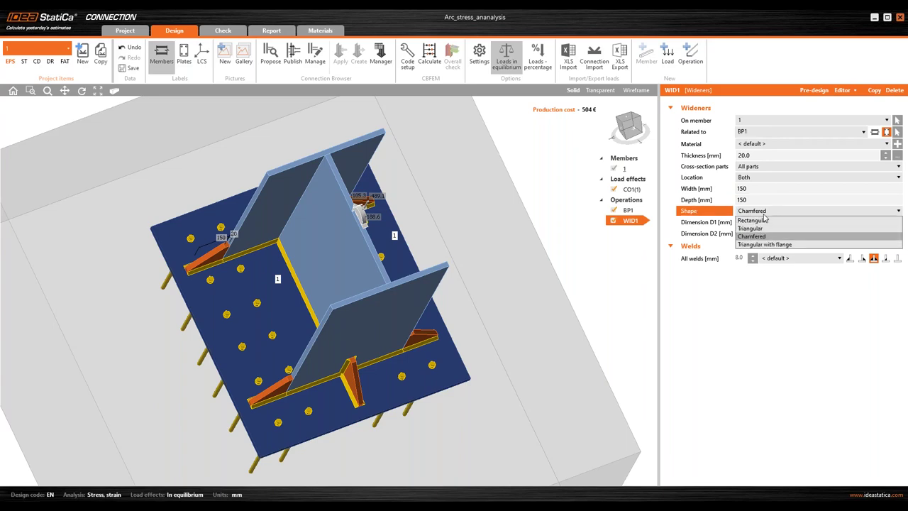
click(764, 228)
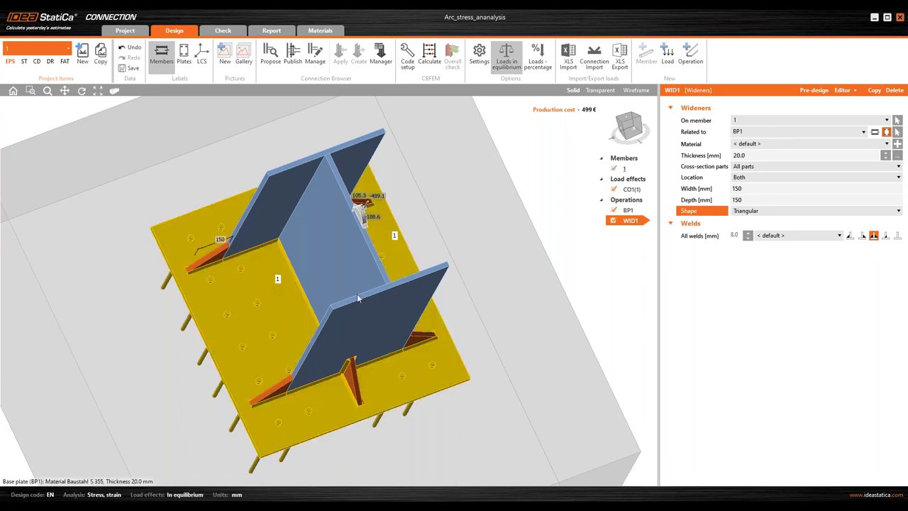
Step: Calculate the base plate connection and inspect the overall check on the model
right_drag(357, 293, 394, 305)
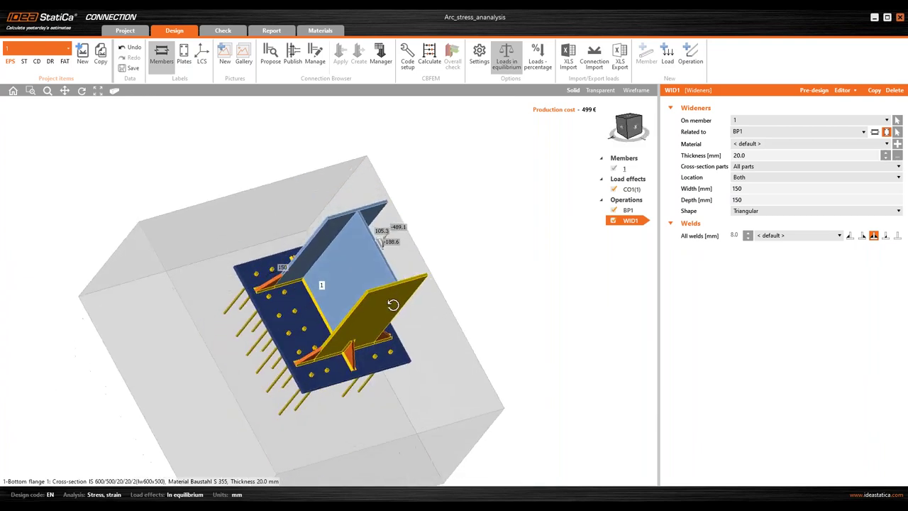
click(429, 60)
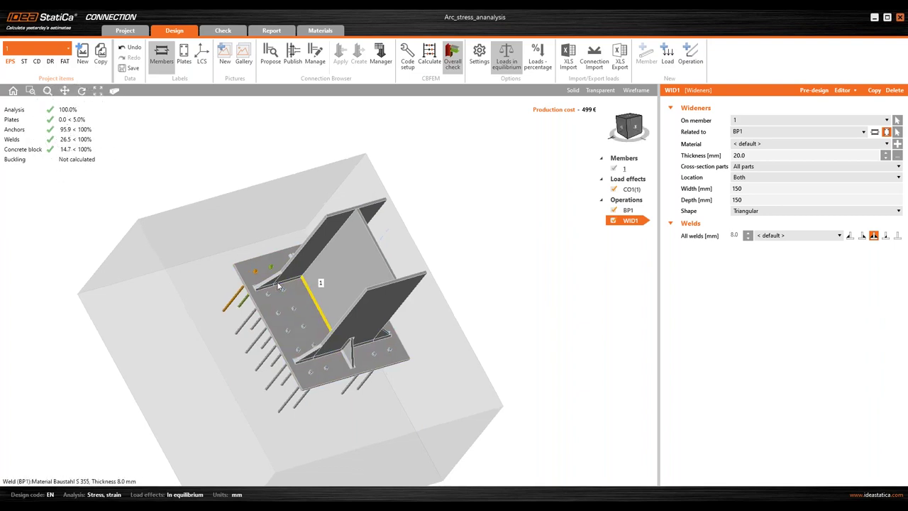
scroll(320, 280, up, 6)
scroll(224, 215, down, 6)
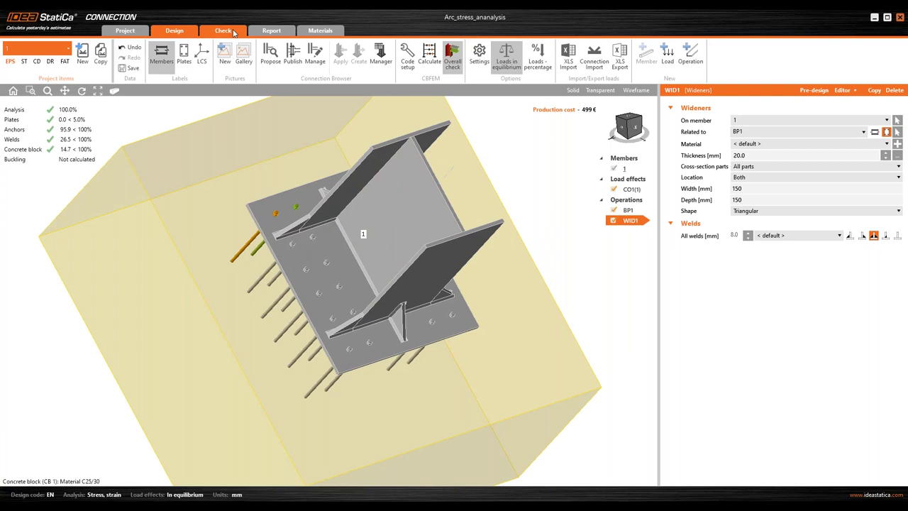
Step: Display the equivalent stress on the calculated connection and examine it from several directions
click(234, 33)
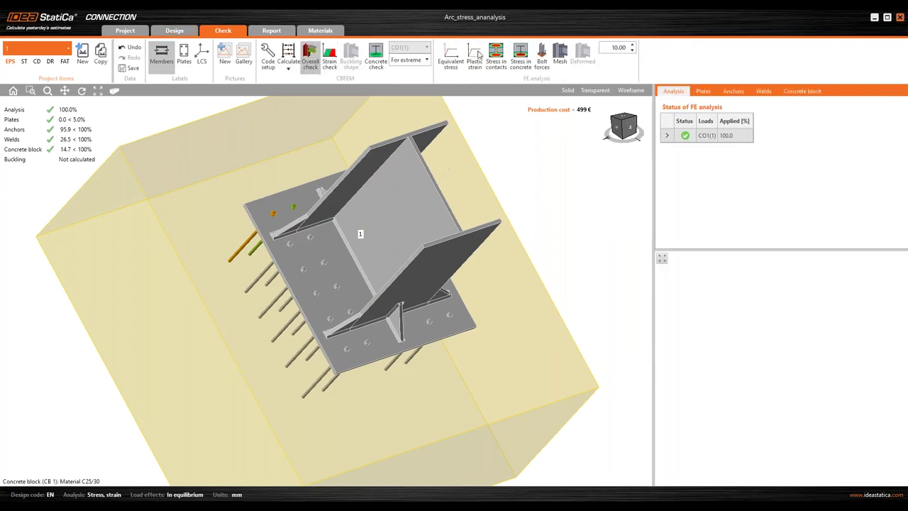
click(450, 57)
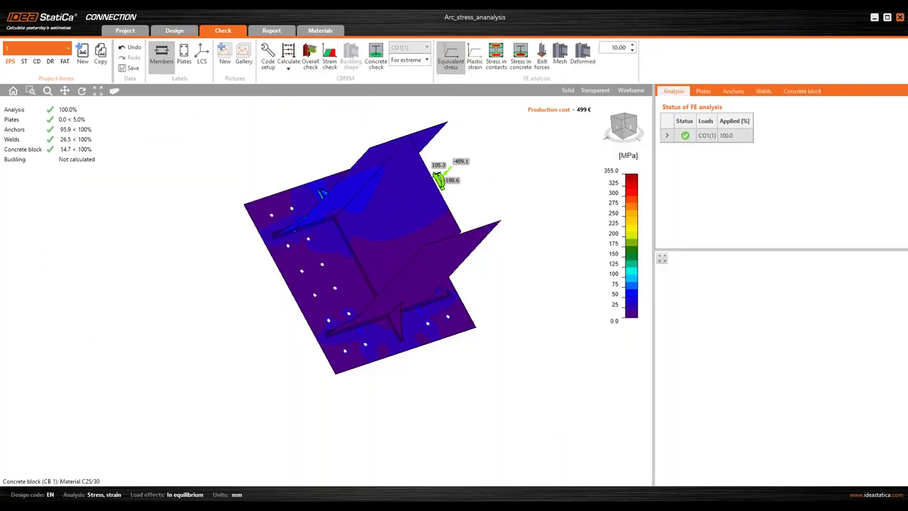
right_drag(405, 225, 278, 298)
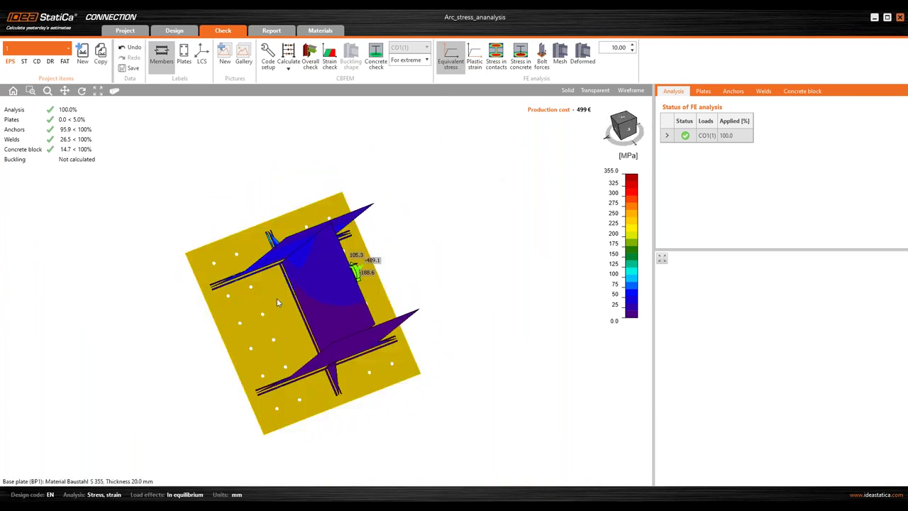
right_drag(276, 298, 243, 241)
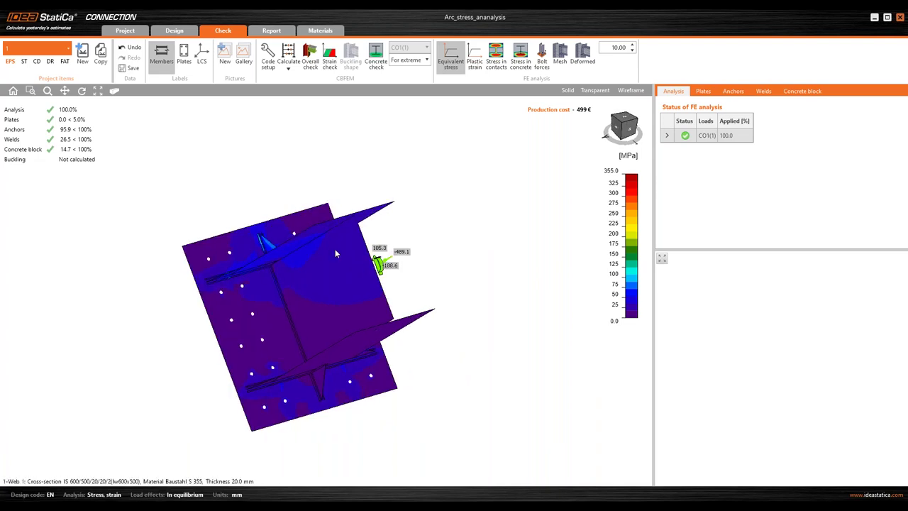
Step: Examine the anchor check results for the extreme load effect and read the detailed resistance formulas of anchor A3
click(734, 91)
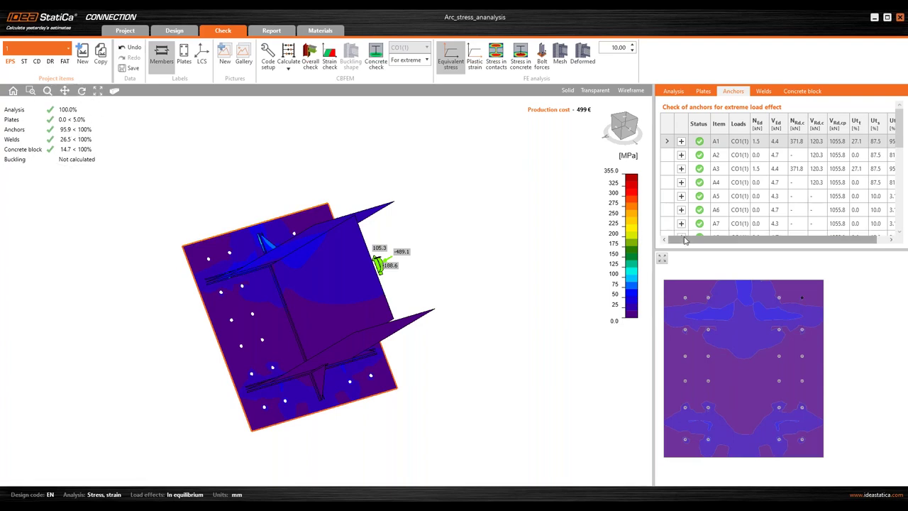
drag(686, 240, 786, 241)
click(756, 170)
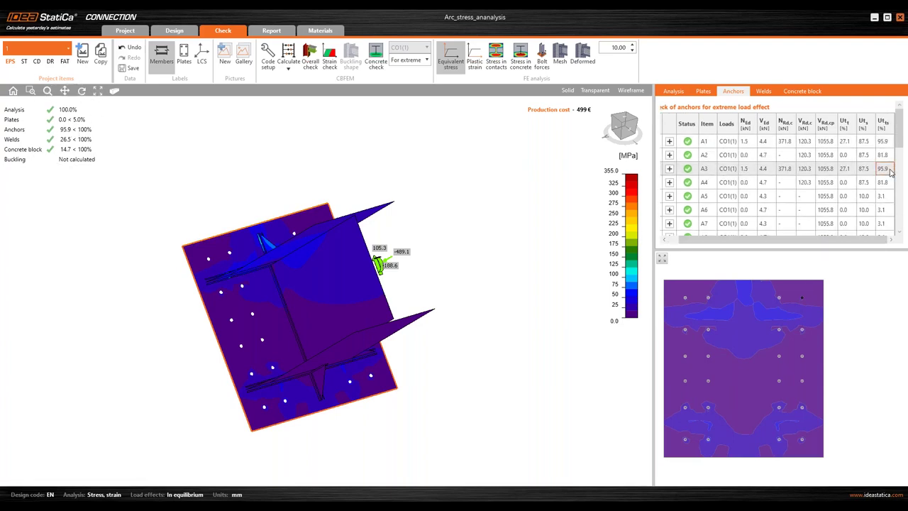
click(669, 169)
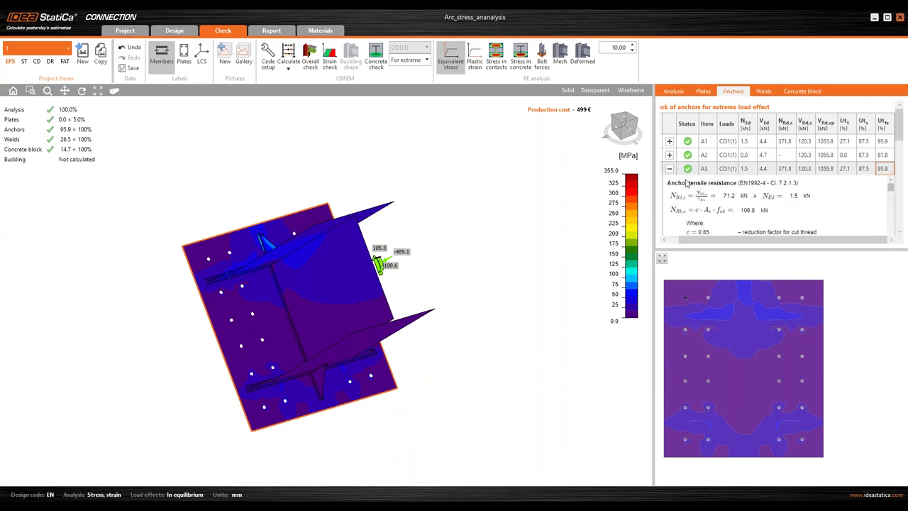
scroll(787, 202, down, 3)
scroll(790, 202, down, 3)
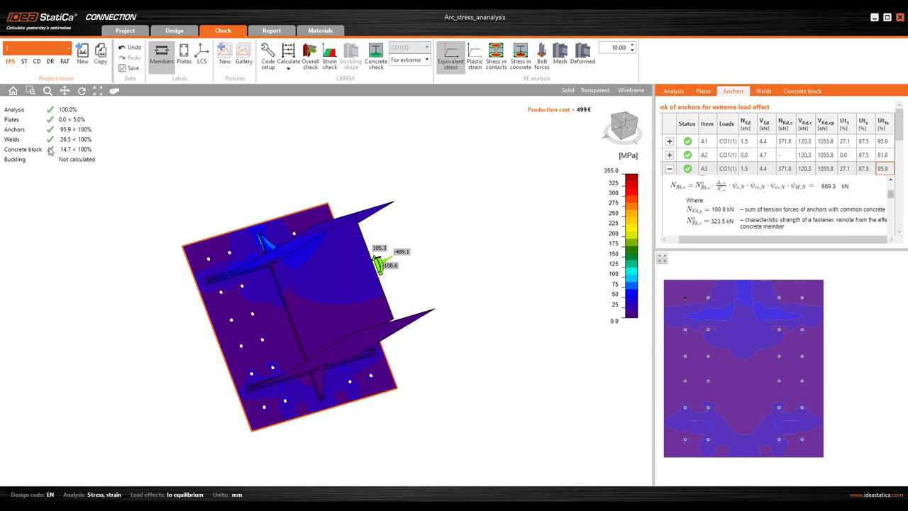
Step: Show the deformed shape of the connection together with the mesh and set the deformation scale to 50
click(583, 56)
click(619, 49)
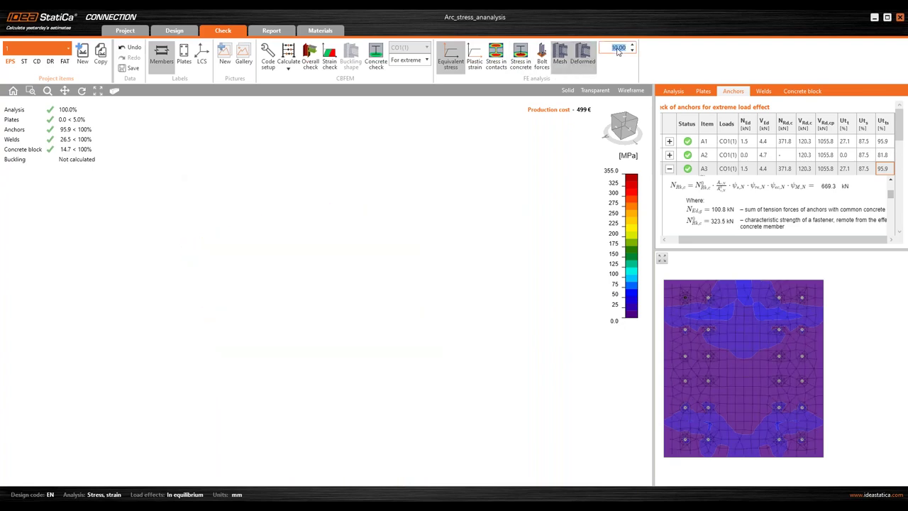
text(50)
key(Return)
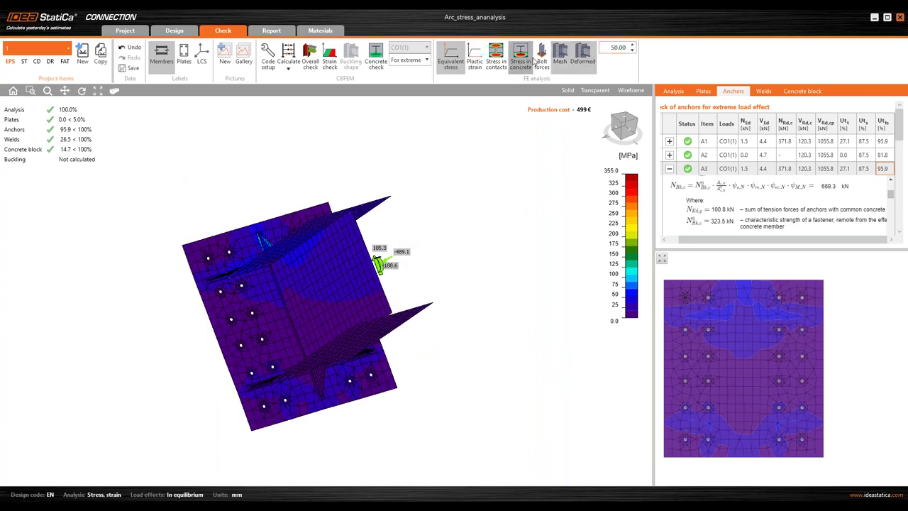
Step: Display the stress in concrete, set the deformation scale to 100, and examine the base plate contact area from the side and front
click(521, 57)
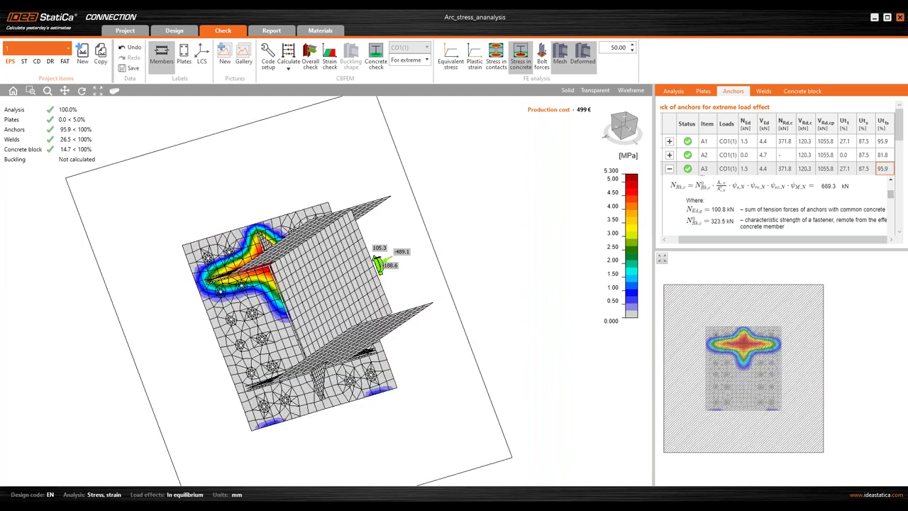
right_drag(275, 320, 351, 289)
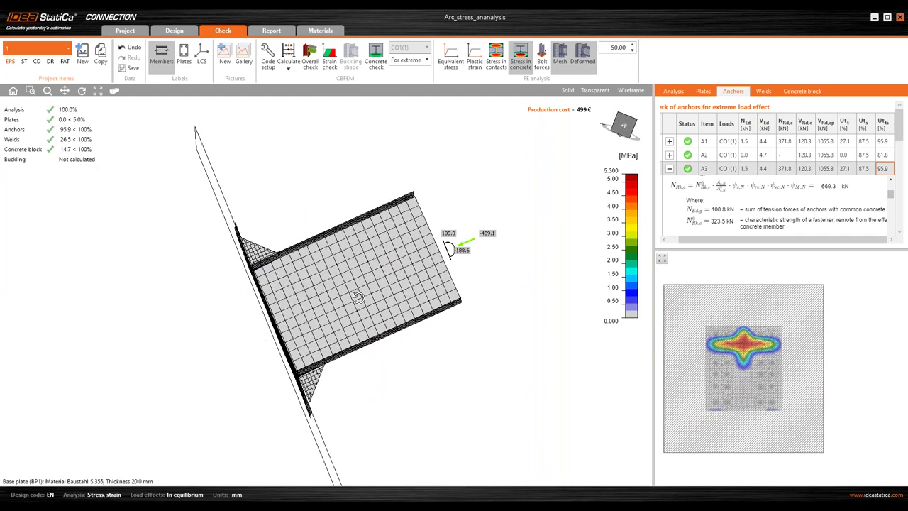
click(611, 46)
text(100)
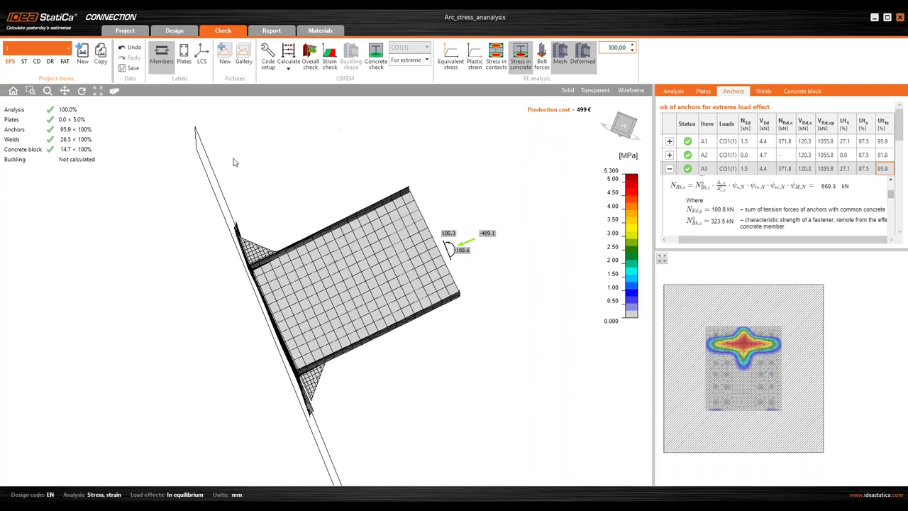
scroll(265, 334, up, 5)
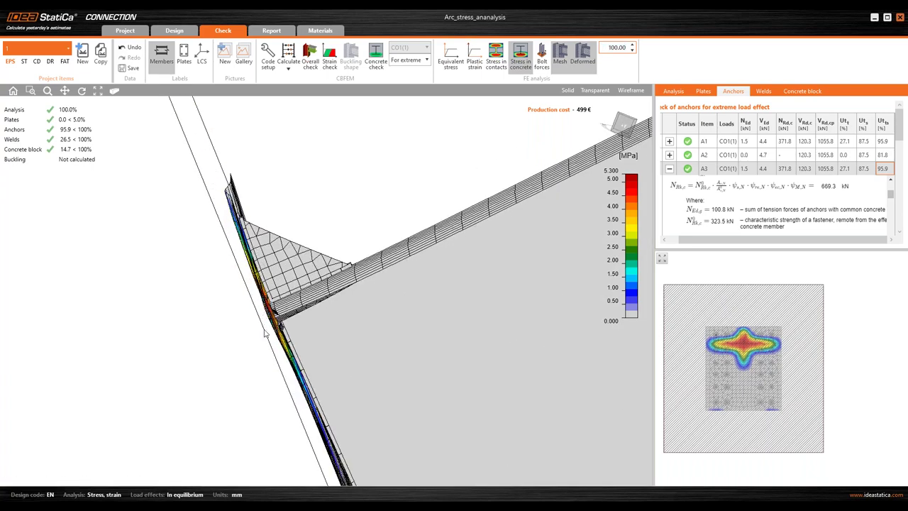
scroll(266, 333, down, 5)
right_drag(266, 333, 221, 370)
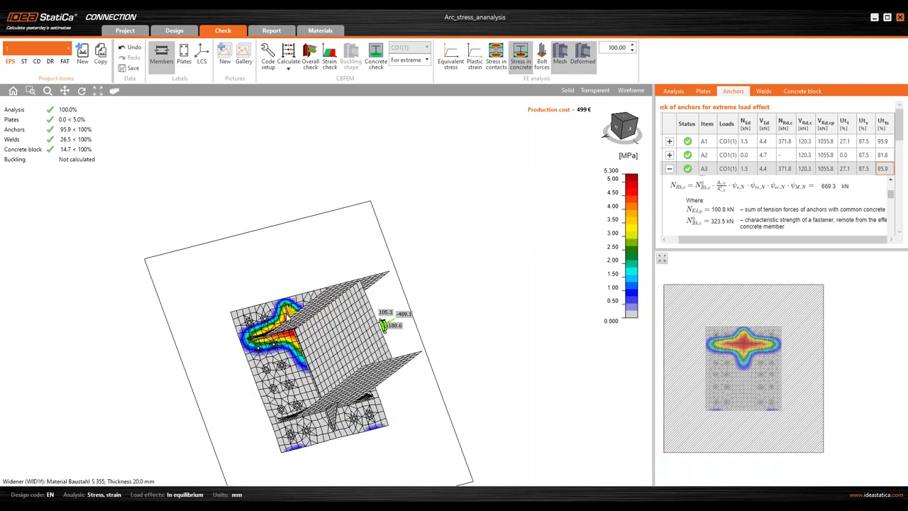
right_drag(287, 313, 297, 333)
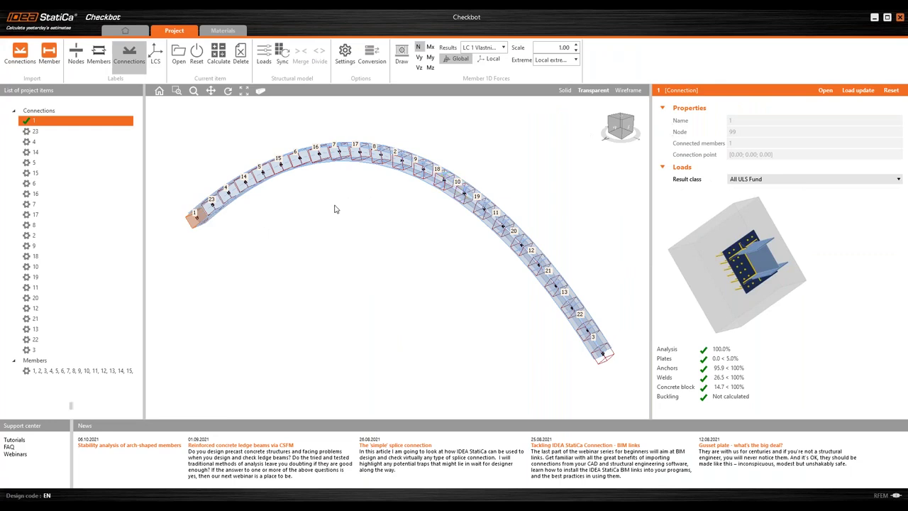
Step: In Checkbot, review the arch model and the check summary of connection 1, and pick the combined arch member for analysis
right_drag(336, 208, 338, 203)
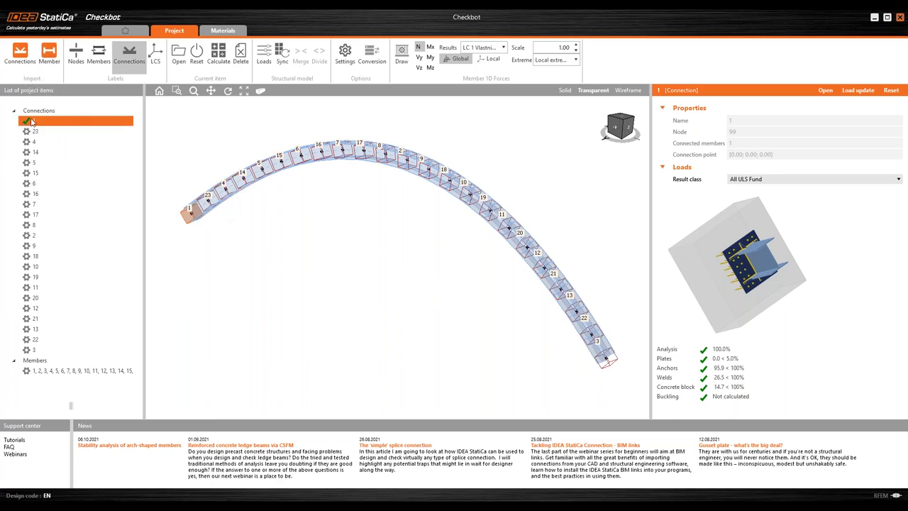
click(189, 217)
click(281, 62)
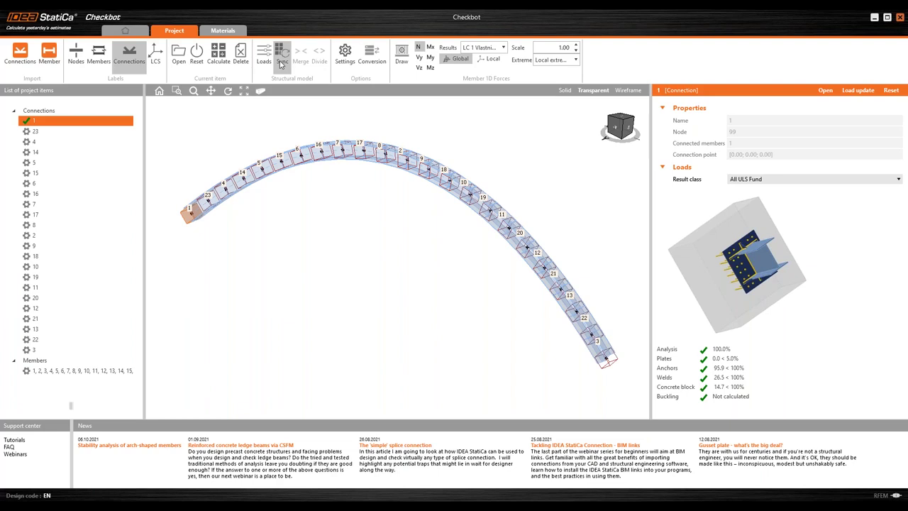
click(715, 356)
right_drag(409, 286, 401, 289)
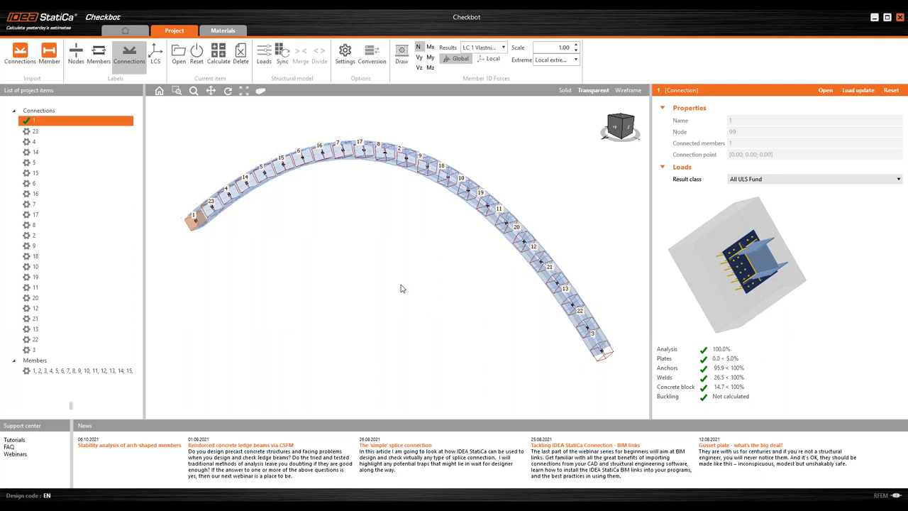
click(74, 376)
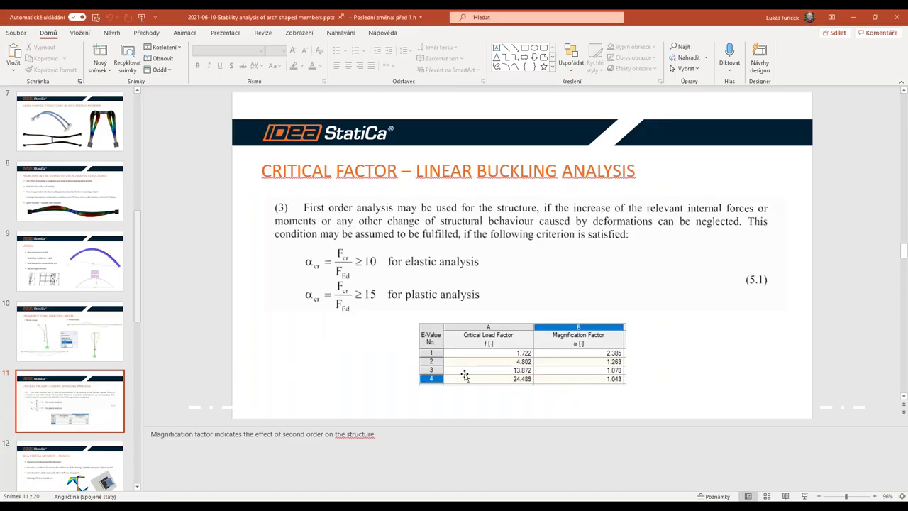
Step: Switch to the PowerPoint presentation and show slide 12, "IDEA StatiCa Member – Model", full screen
click(97, 461)
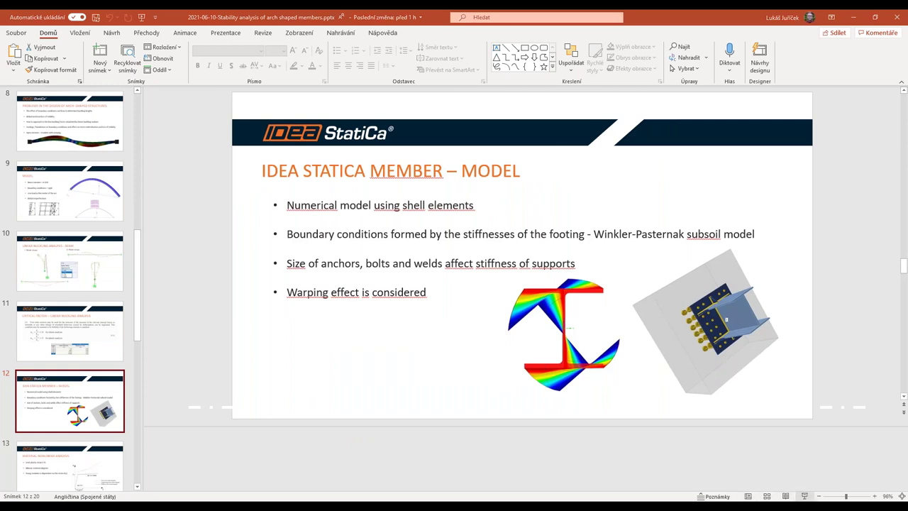
click(805, 496)
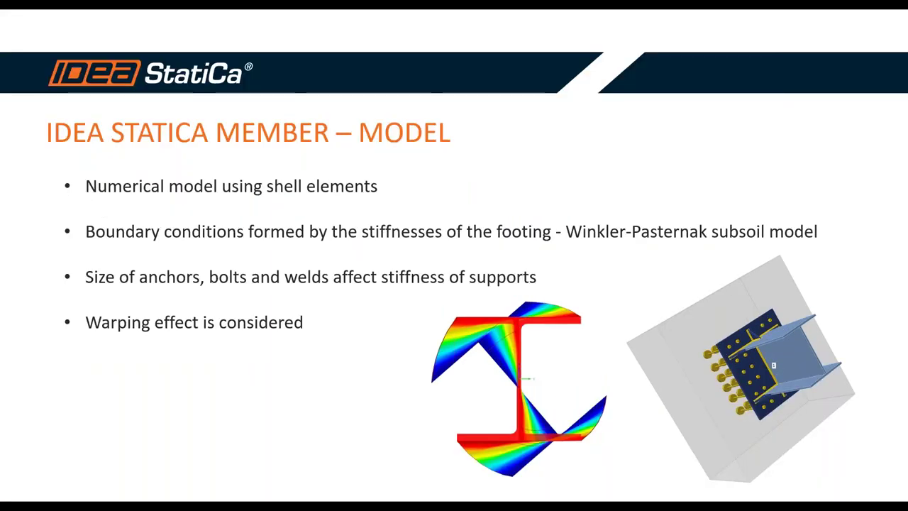
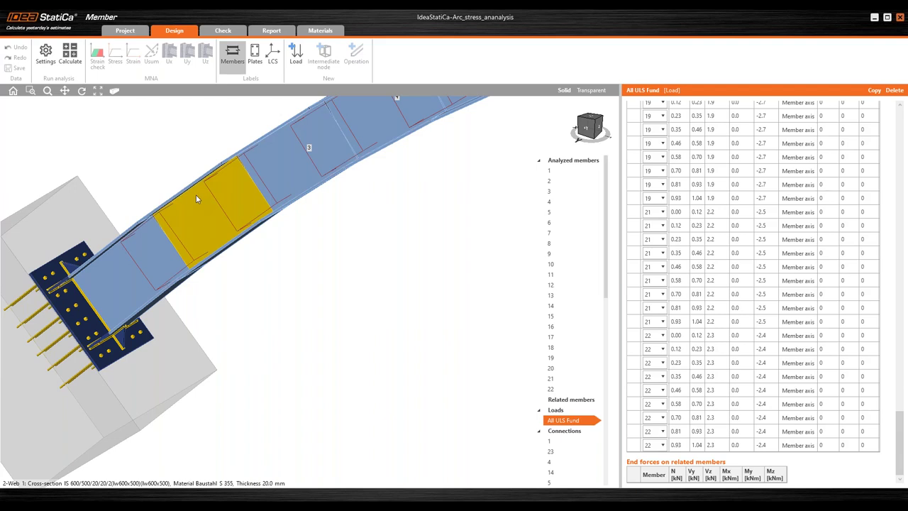
Step: In IDEA StatiCa Member, look over the whole arch and open connection 23 between members 1 and 2 for editing
scroll(197, 200, down, 3)
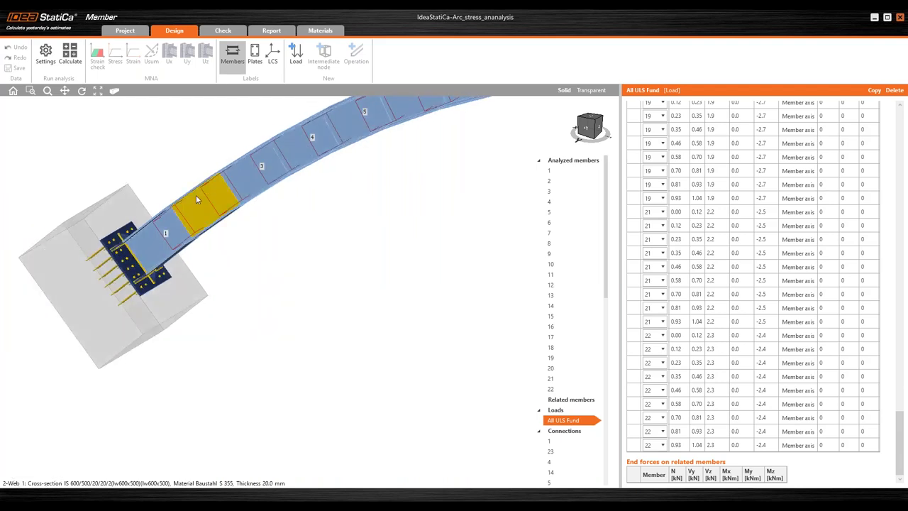
right_drag(195, 195, 339, 260)
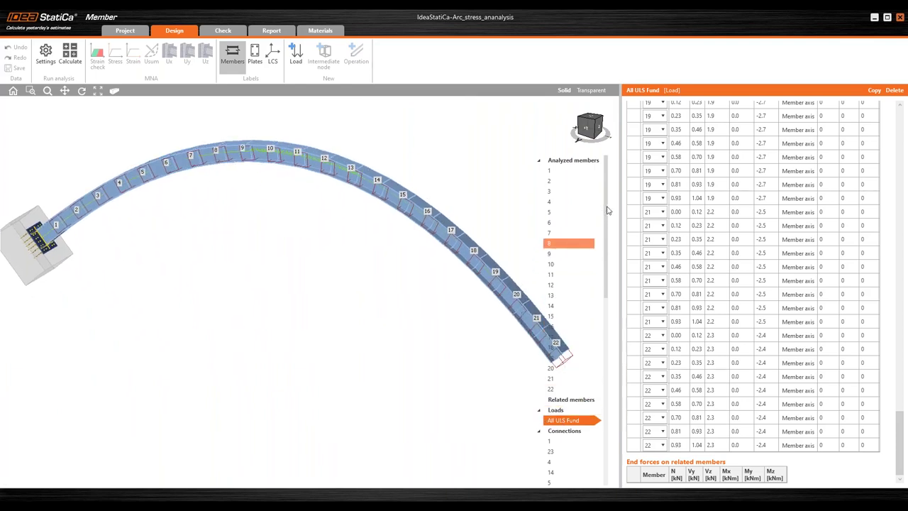
scroll(604, 222, down, 2)
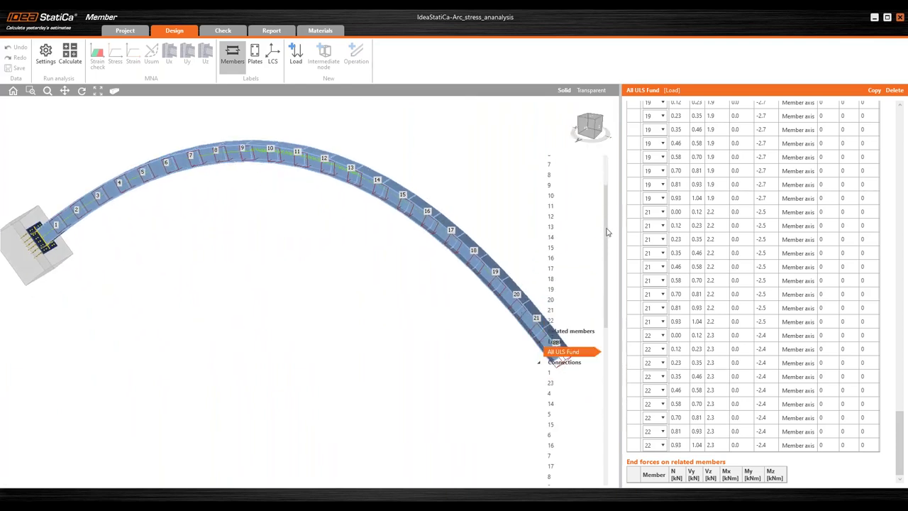
scroll(607, 232, down, 2)
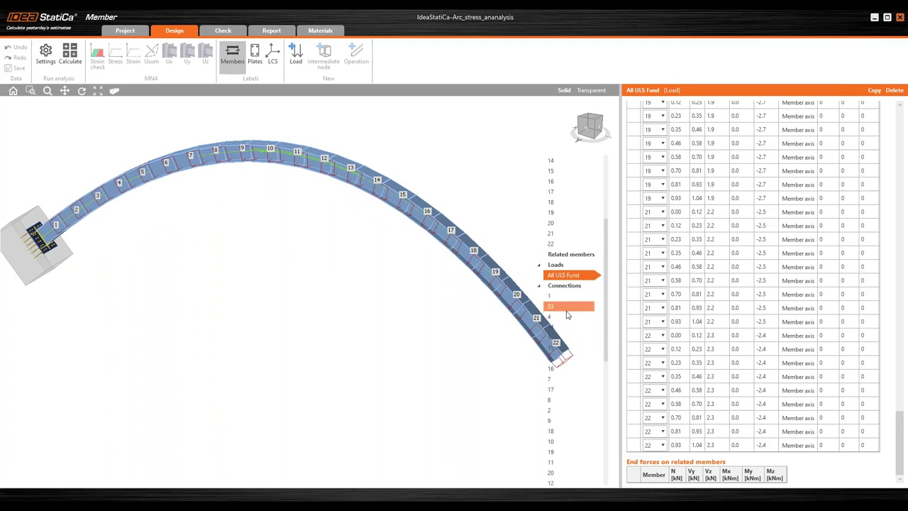
click(566, 311)
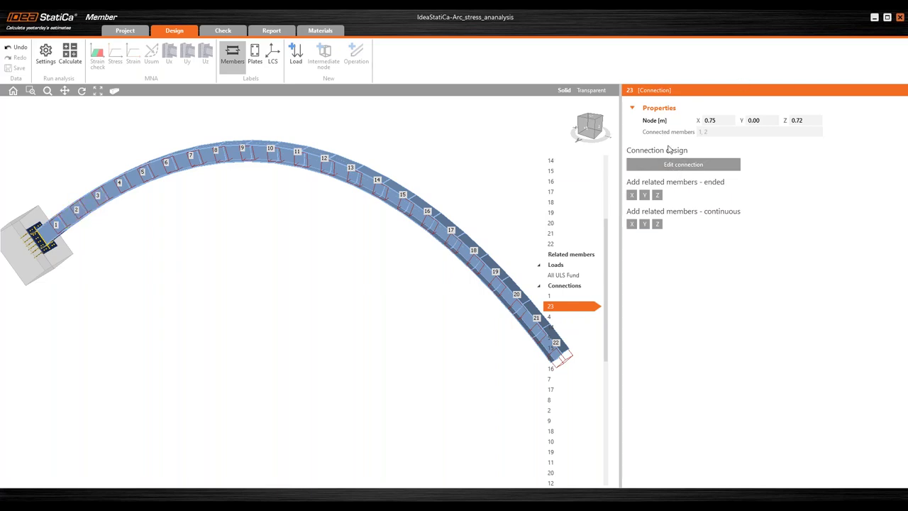
click(685, 165)
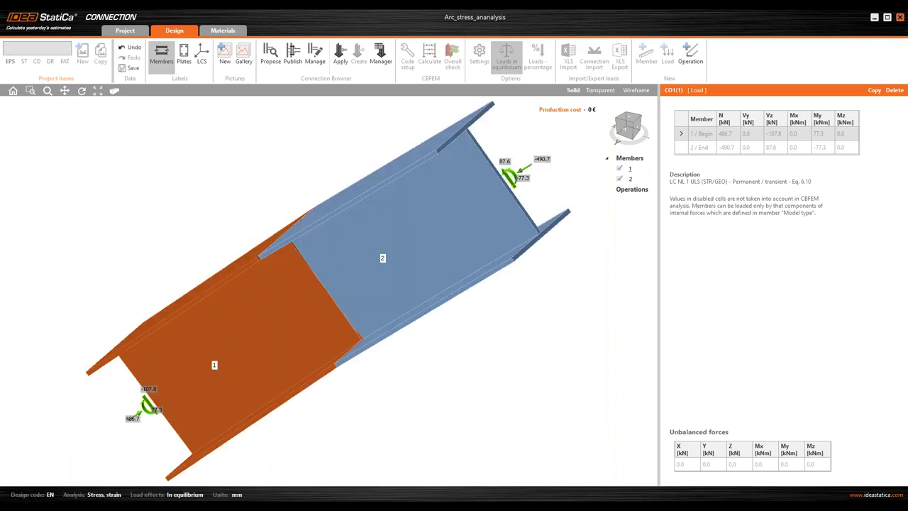
Step: Add a Cut of member operation to connection 23
middle_drag(355, 263, 334, 286)
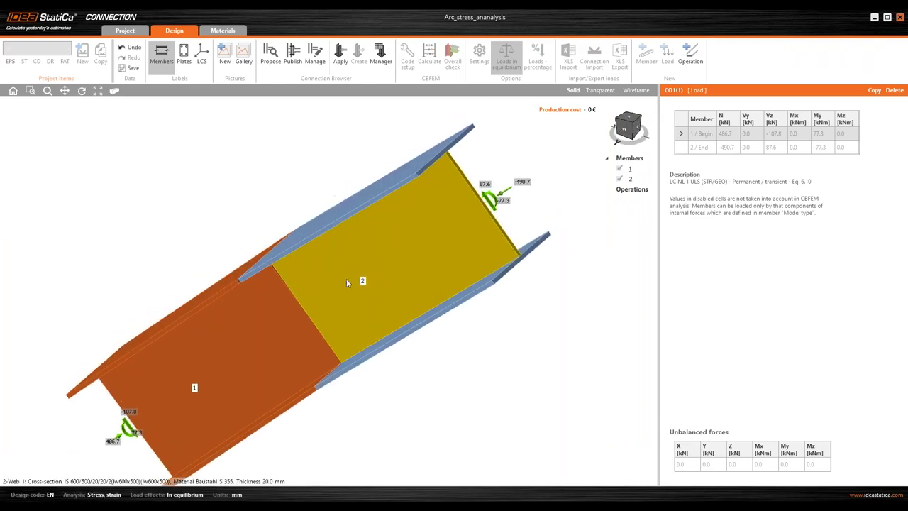
right_click(631, 190)
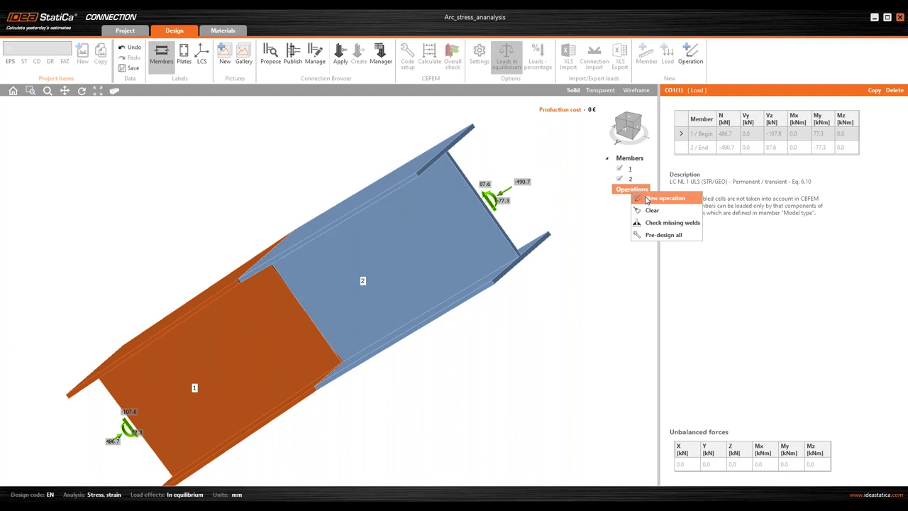
click(660, 199)
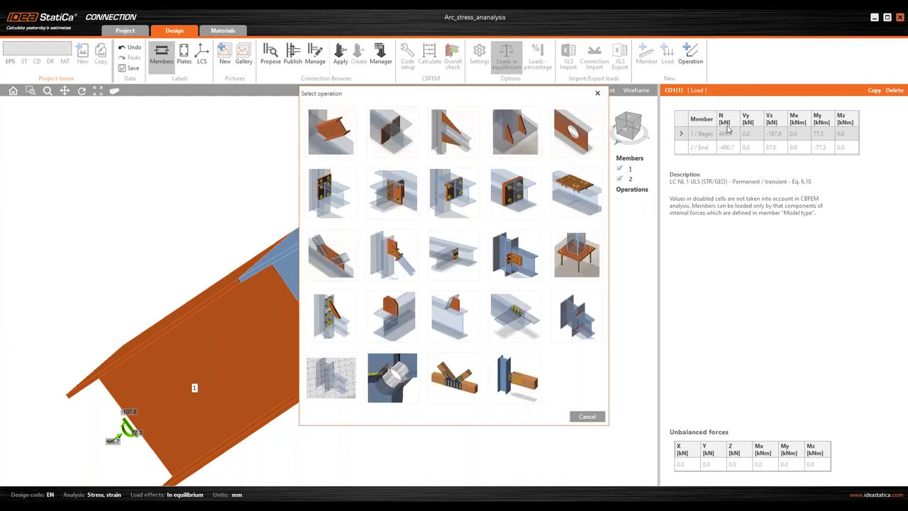
click(329, 131)
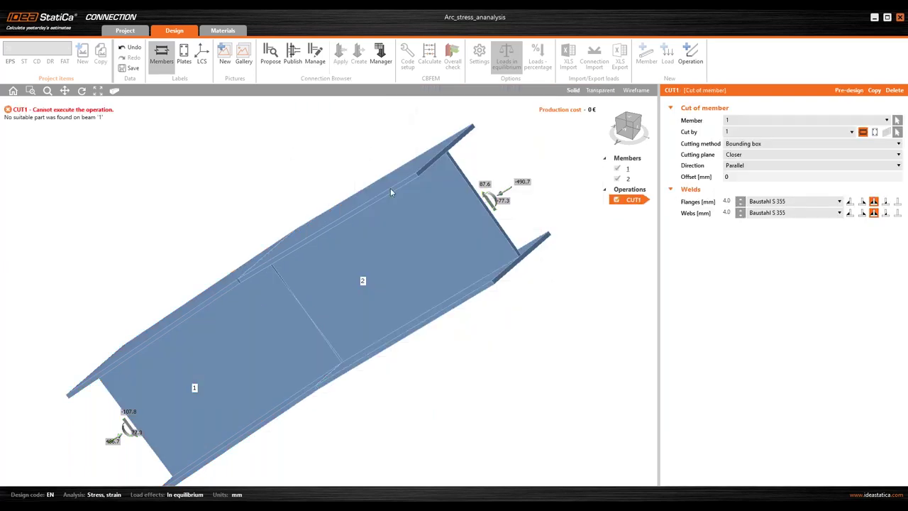
Step: Configure CUT1 to cut member 1 by member 2 with the Mitre cut method
click(741, 144)
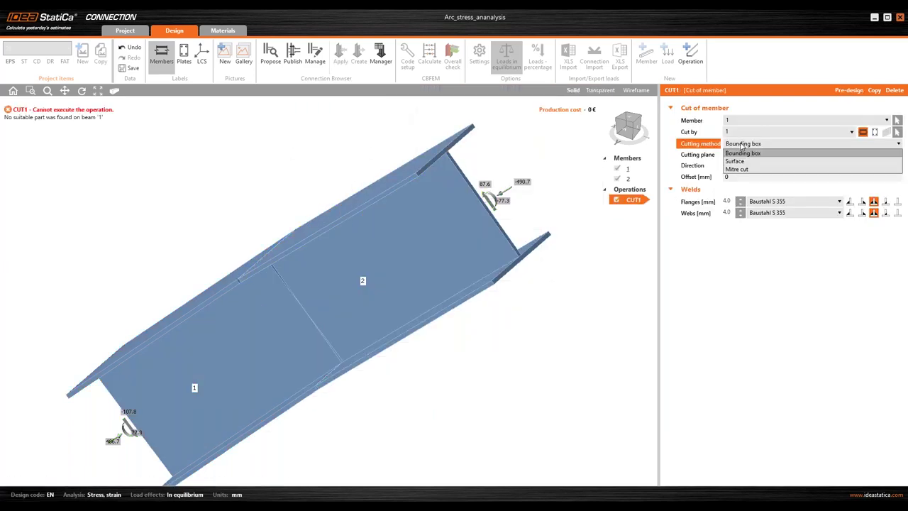
click(708, 121)
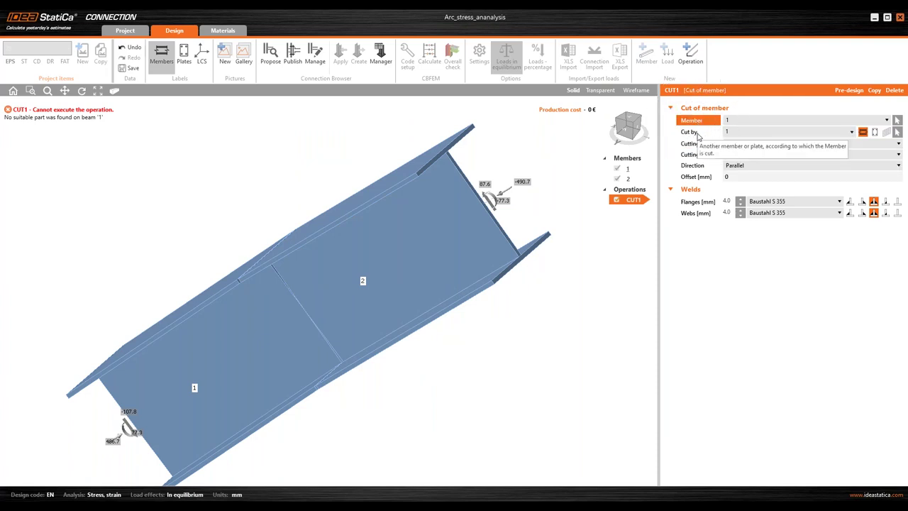
click(746, 133)
click(737, 174)
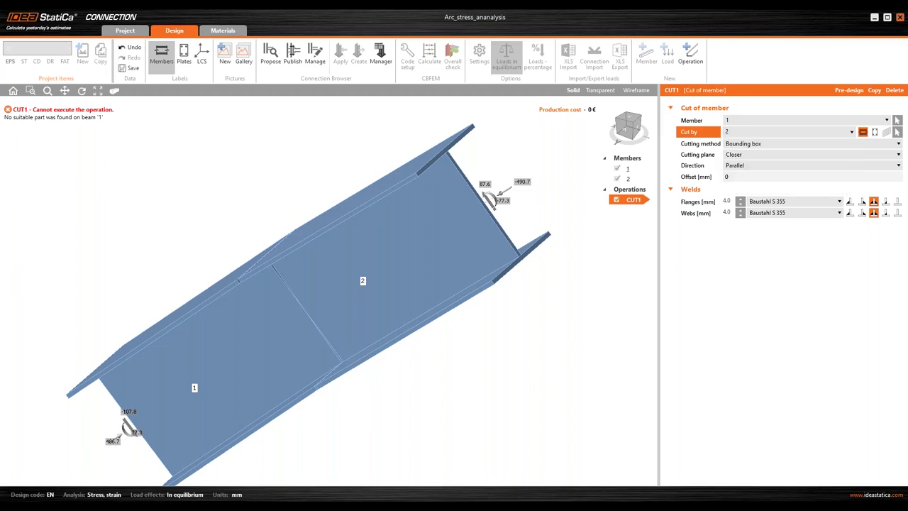
click(754, 144)
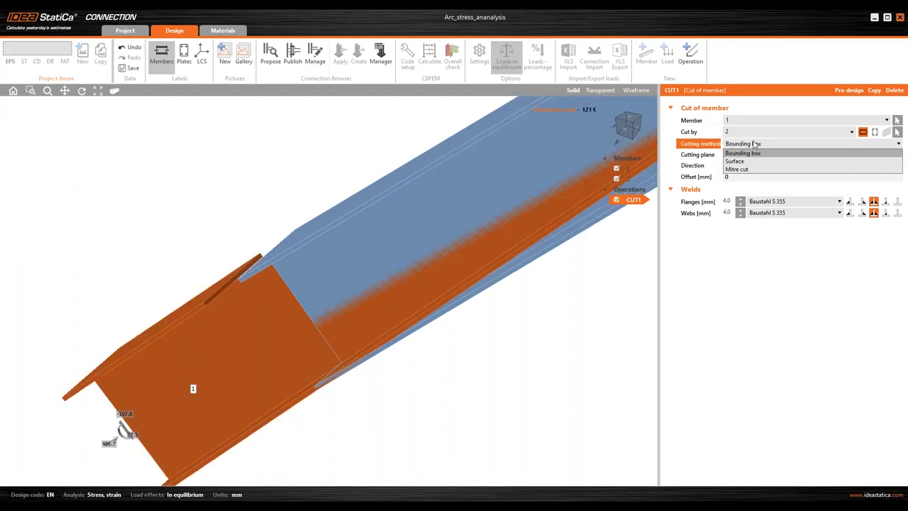
click(737, 169)
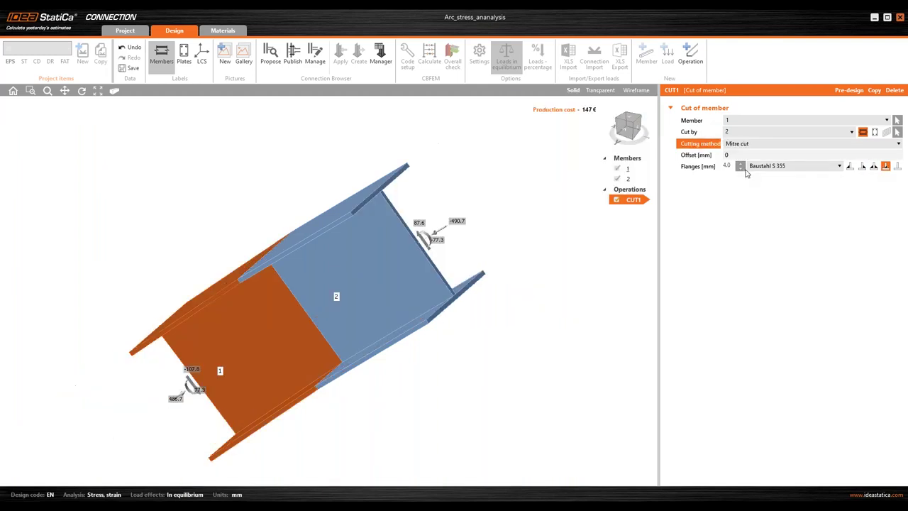
Step: Check the flange weld type options of CUT1 and inspect the mitred joint between members 1 and 2 up close
click(852, 168)
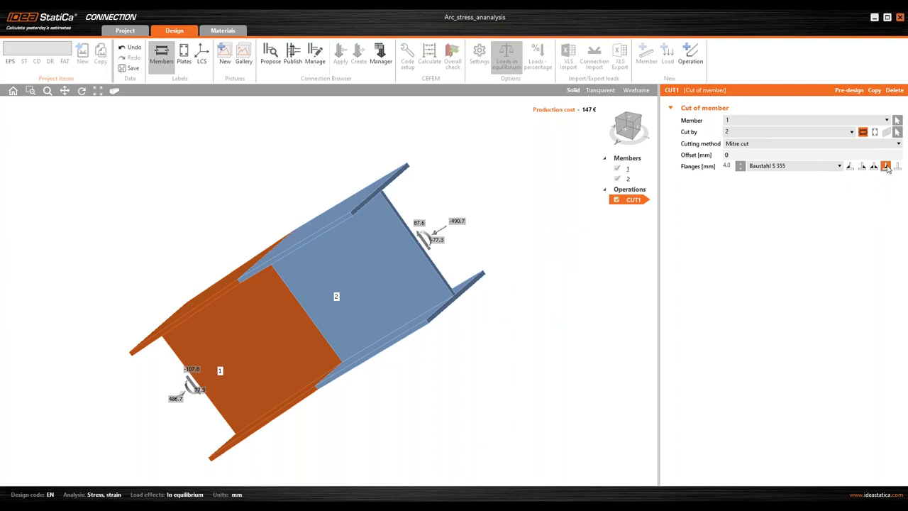
click(886, 168)
click(886, 167)
click(886, 168)
right_drag(368, 269, 245, 295)
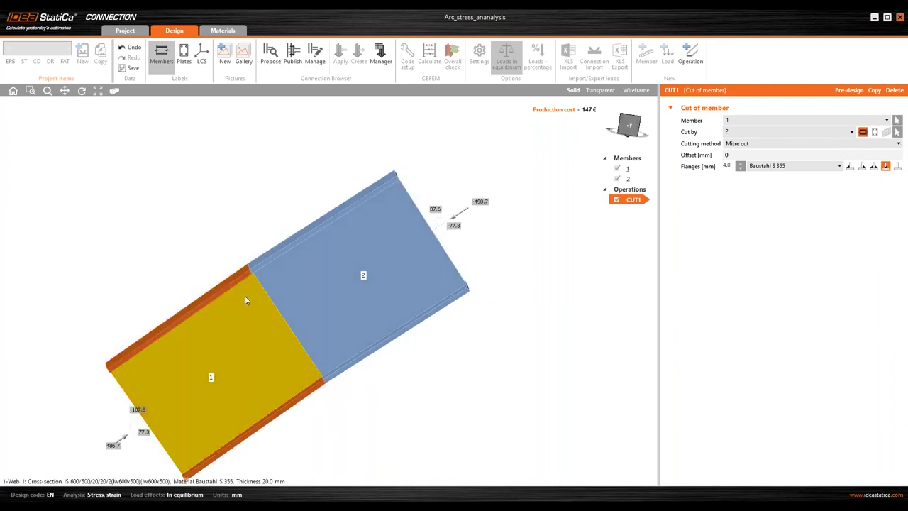
scroll(289, 331, up, 5)
scroll(289, 331, down, 6)
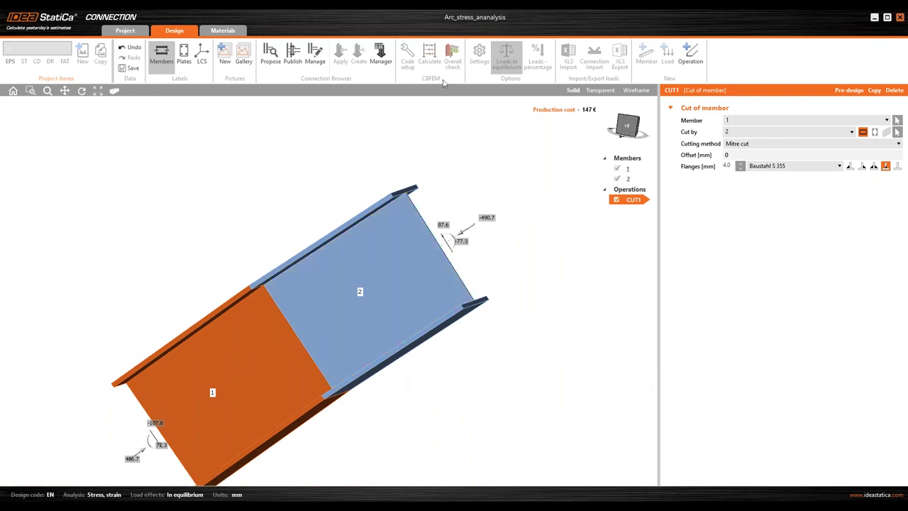
Step: Save and close the connection design, and inspect the joint between members 1 and 2 in the arch model
key(ctrl+s)
click(900, 18)
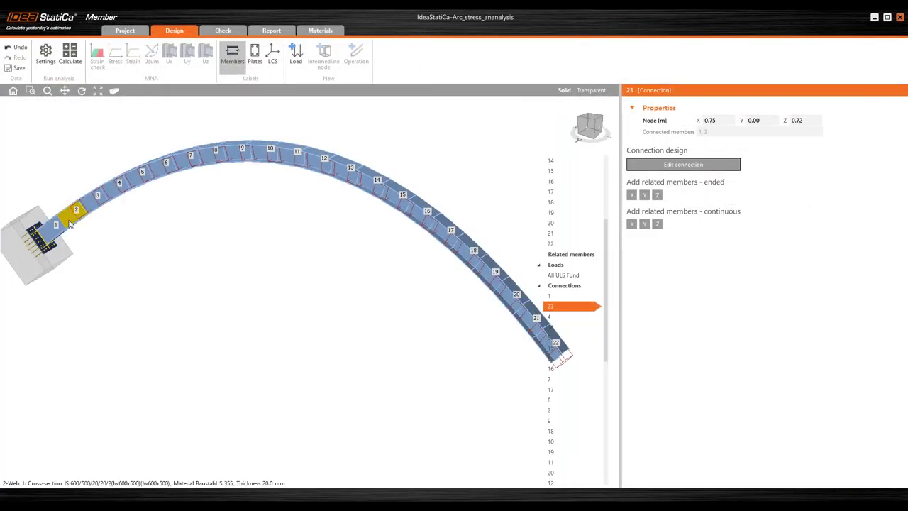
scroll(60, 226, up, 3)
scroll(59, 224, up, 4)
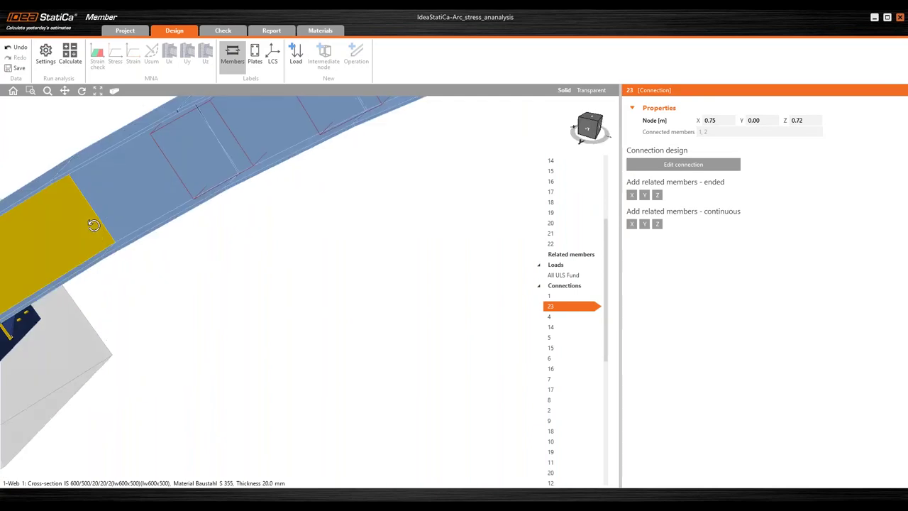
Step: Apply the mitre-cut design of connection 23 to connections 4, 14, 5 and 15 of the arch
right_drag(118, 213, 126, 232)
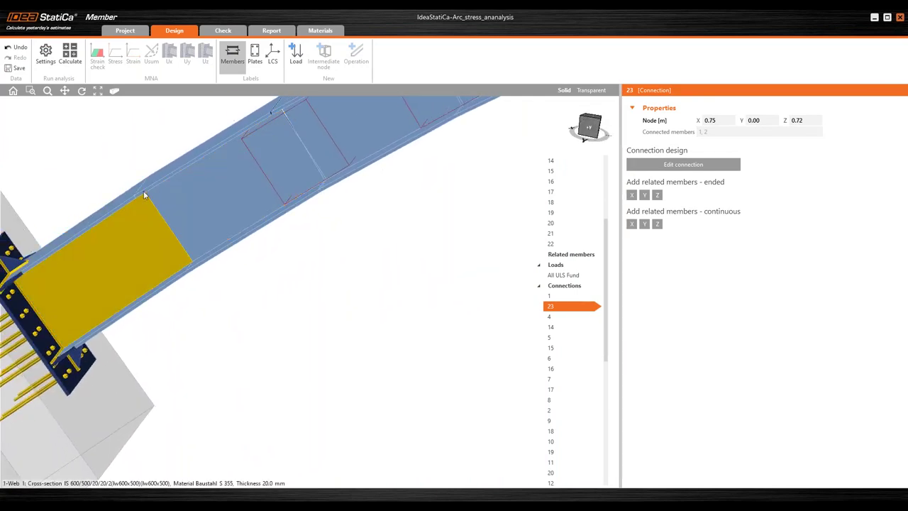
right_drag(179, 254, 594, 133)
click(589, 126)
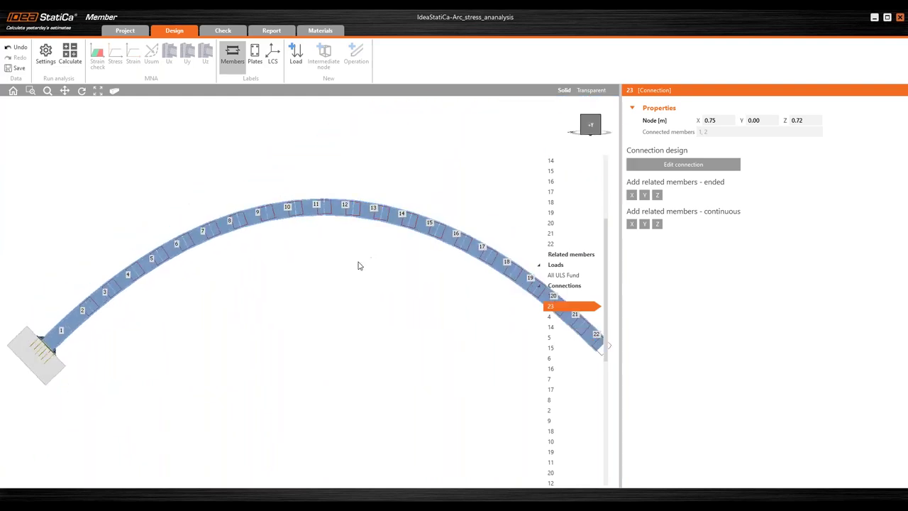
click(552, 317)
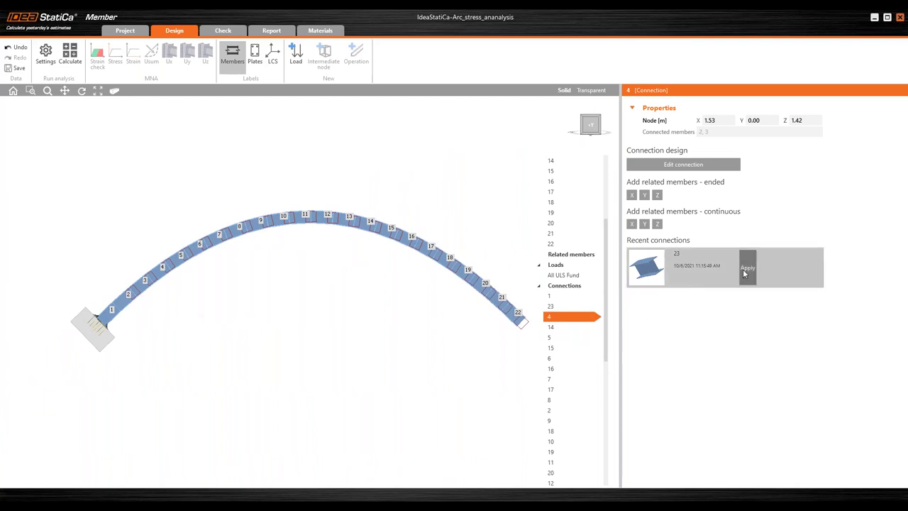
click(745, 270)
click(553, 329)
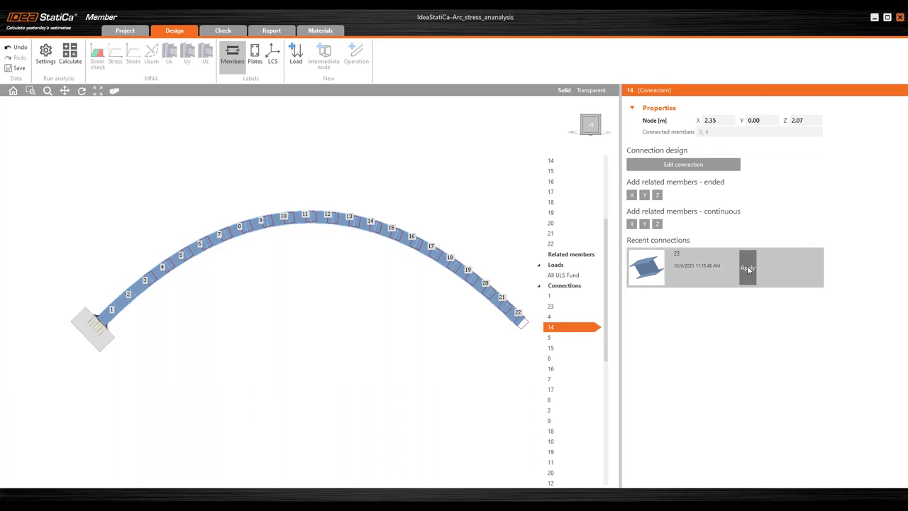
click(748, 268)
click(576, 339)
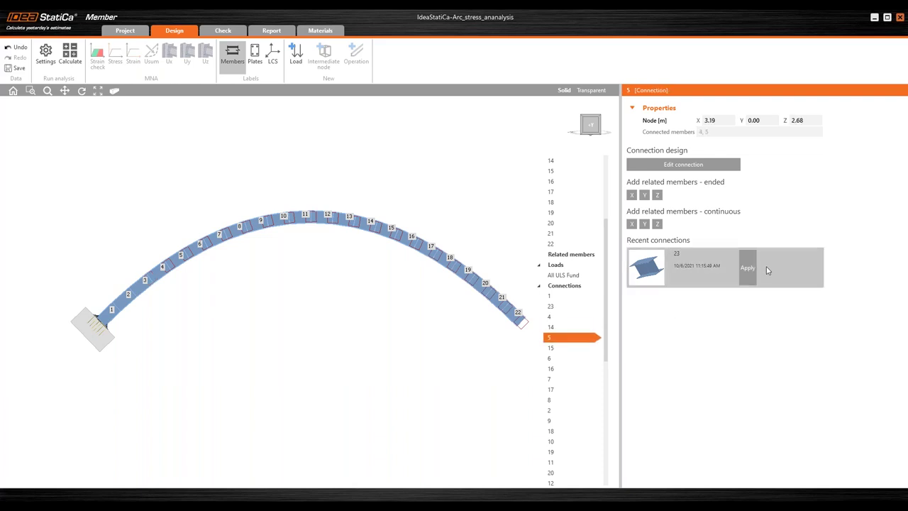
click(749, 268)
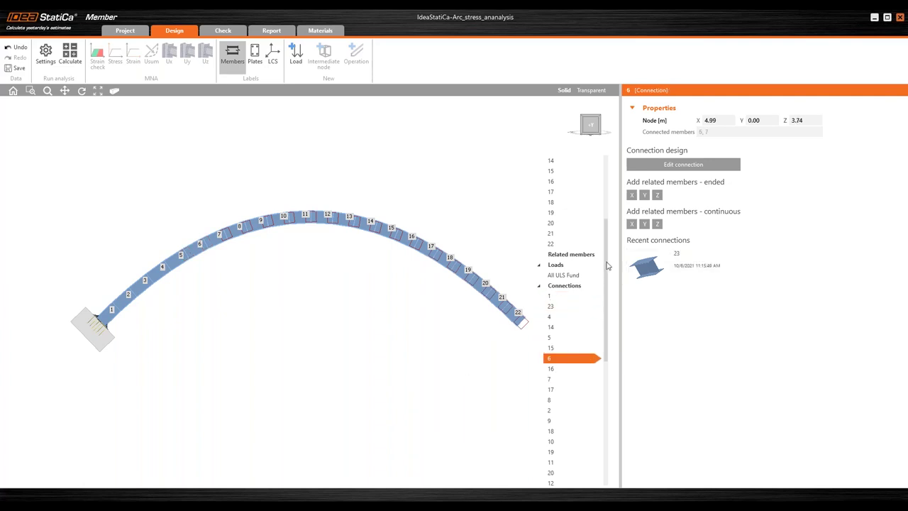
Step: Apply the design of connection 23 to connections 6, 16 and 7
drag(608, 266, 611, 323)
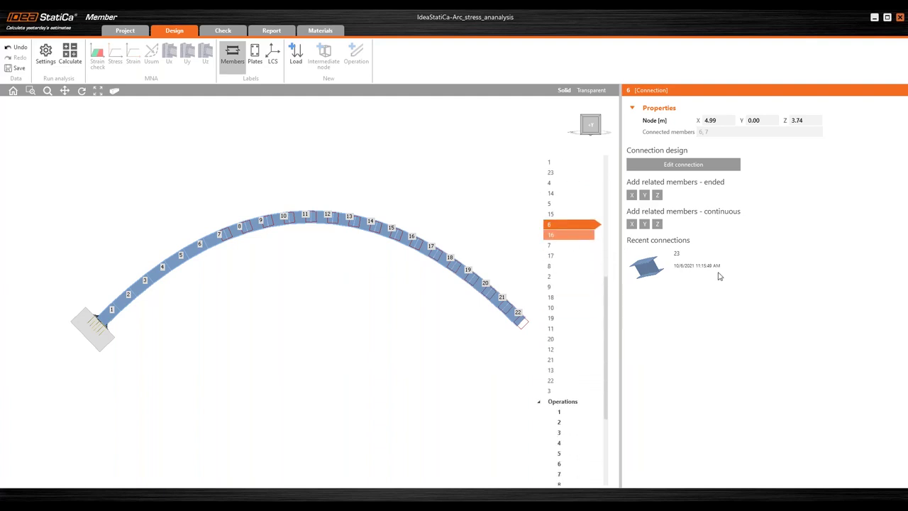
mouse_move(722, 276)
click(748, 270)
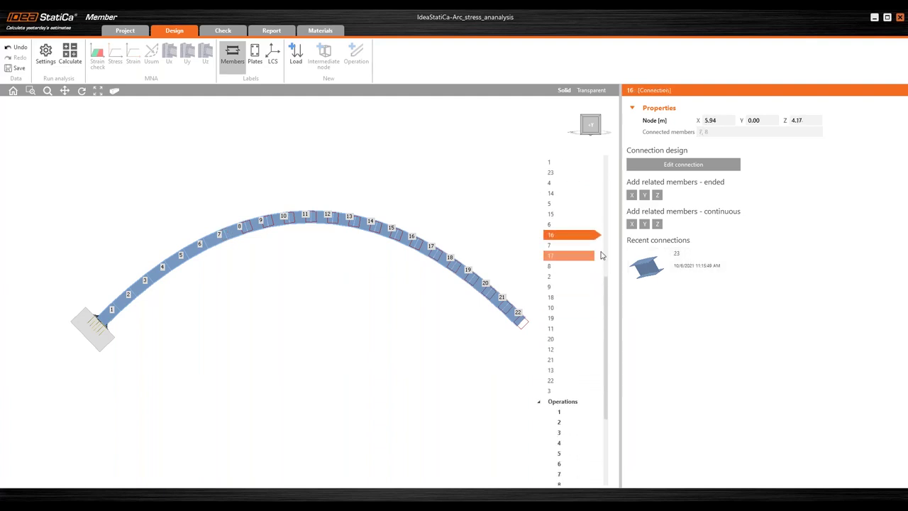
click(556, 248)
mouse_move(748, 267)
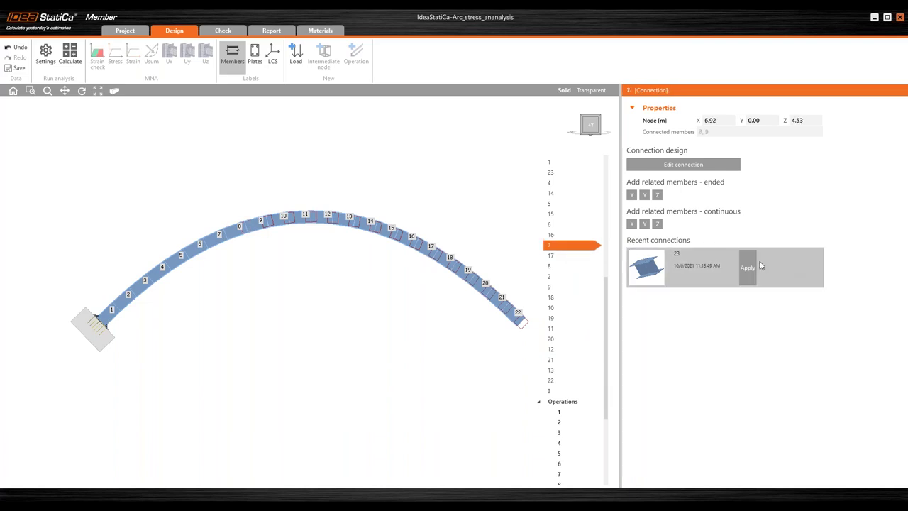
click(747, 266)
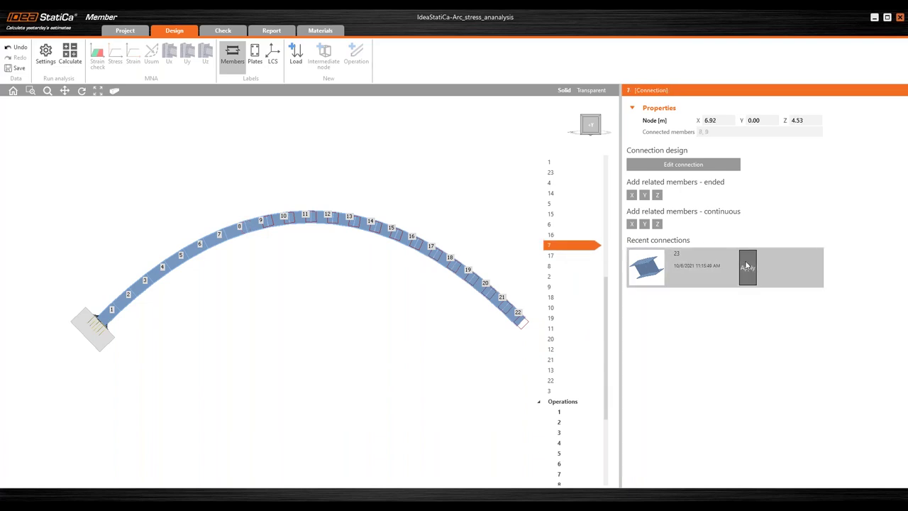
Step: Apply the design of connection 23 to connections 17, 8, 2, 9 and 18 around the arch's crown
click(571, 256)
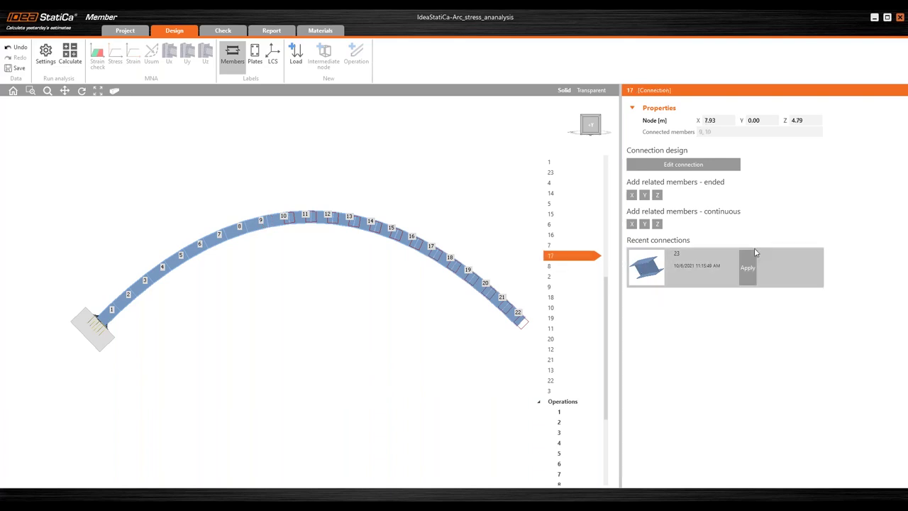
click(743, 272)
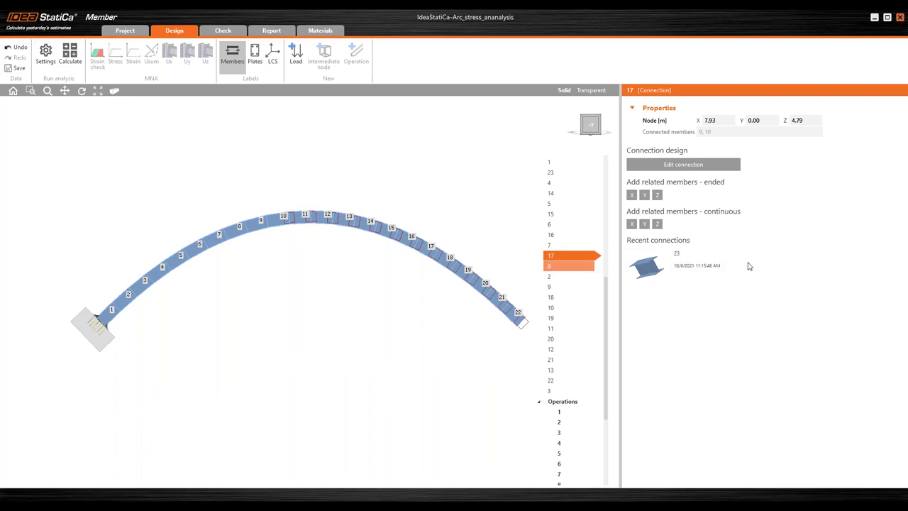
key(Down)
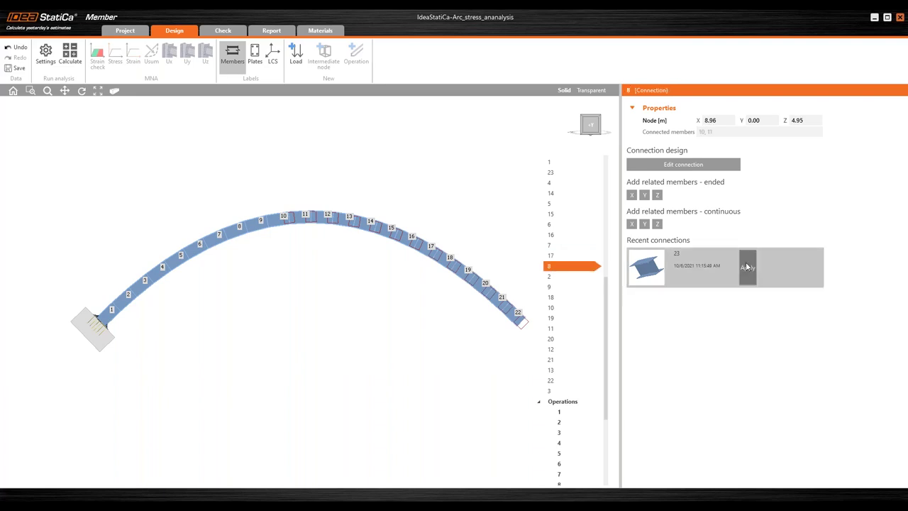
click(575, 277)
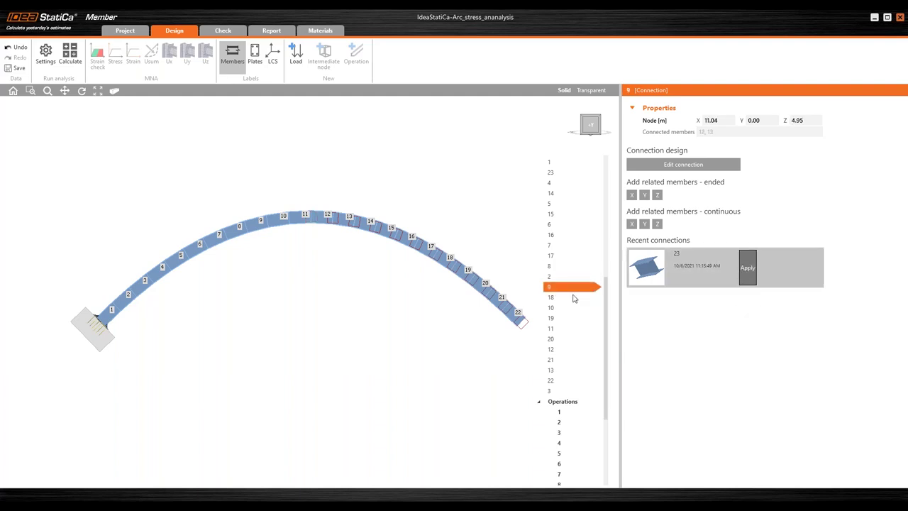
click(572, 288)
key(Down)
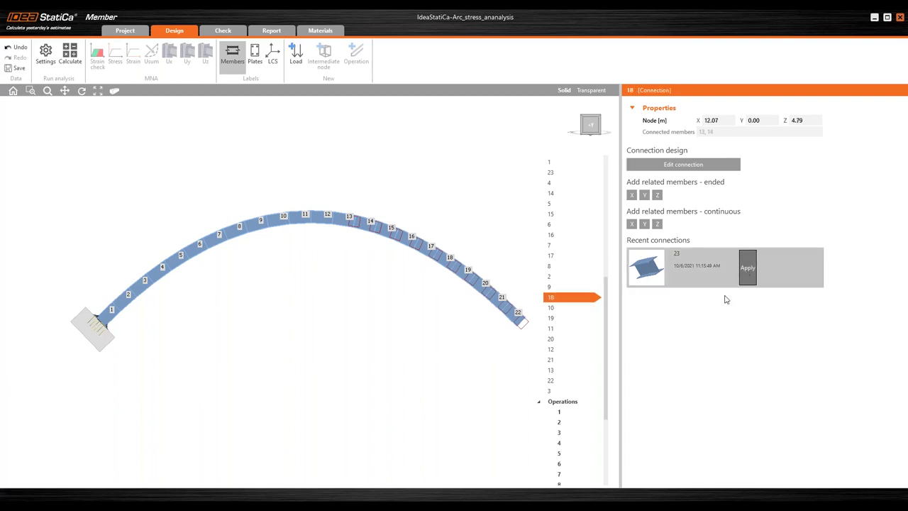
Step: Apply the design of connection 23 to connections 10, 19, 11 and 20
click(562, 308)
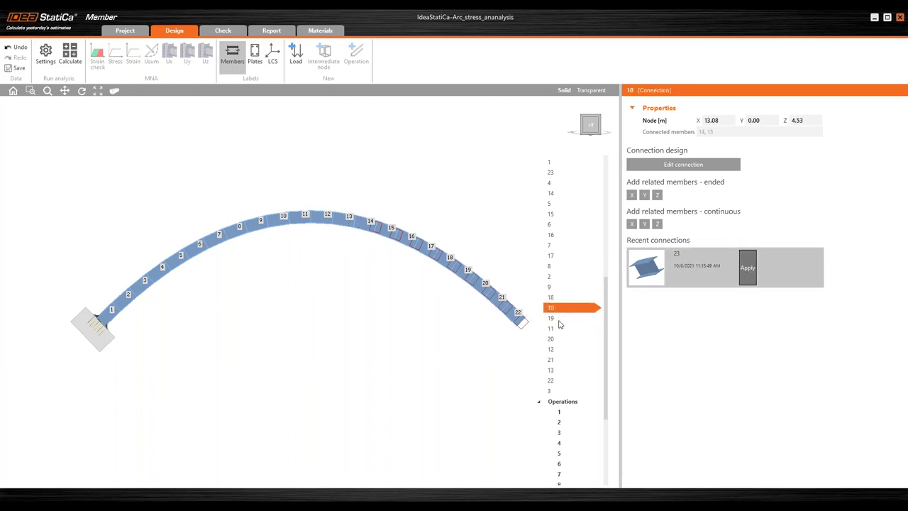
key(Down)
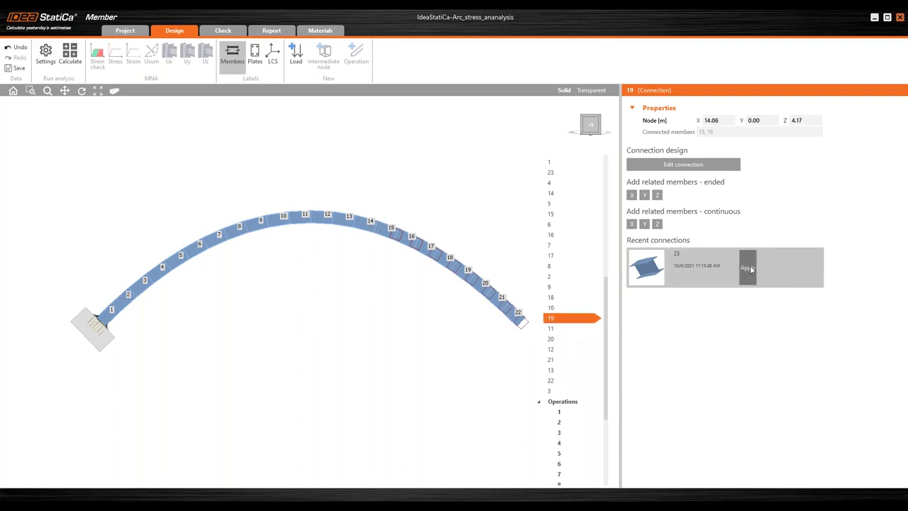
click(568, 331)
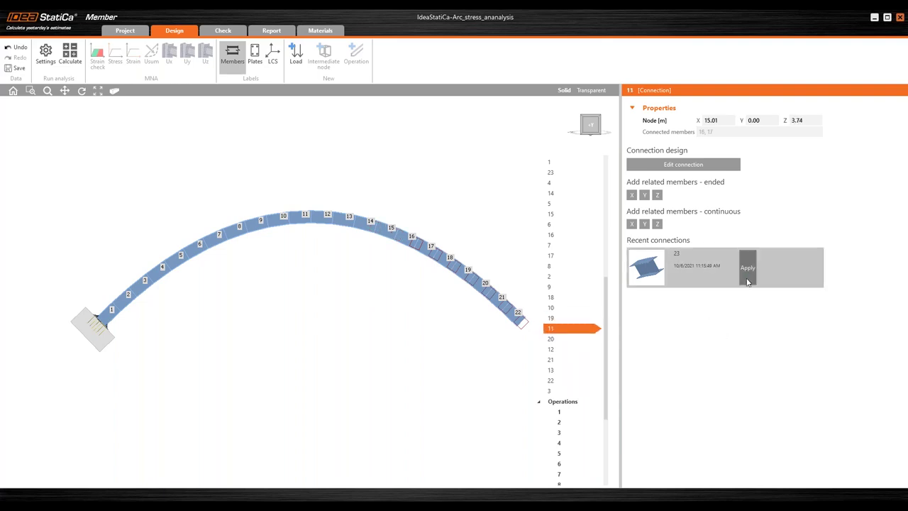
click(568, 339)
mouse_move(746, 272)
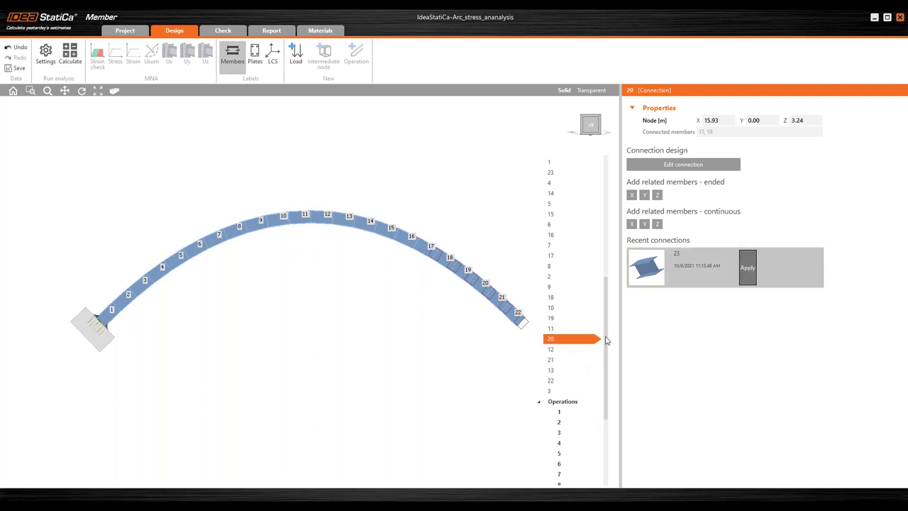
Step: Apply the design of connection 23 to the remaining segment joints, connections 12, 21, 13 and 22
click(561, 350)
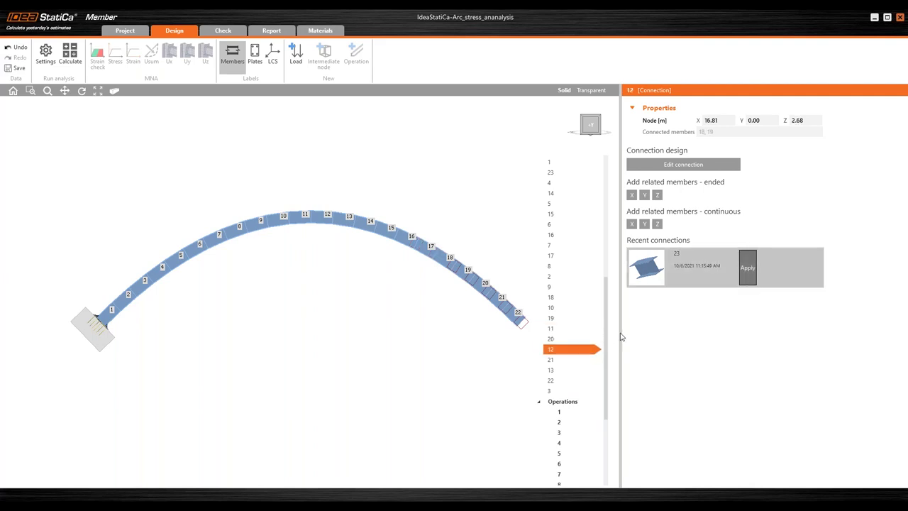
click(556, 361)
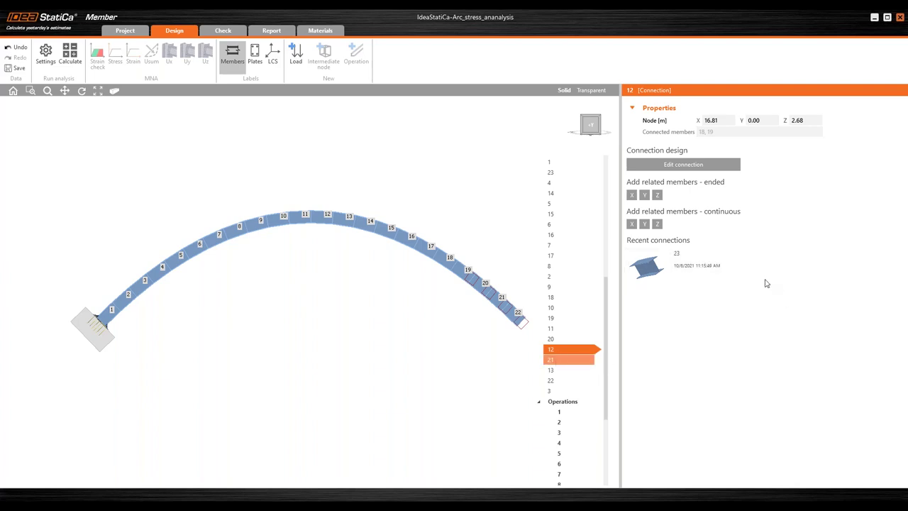
click(561, 370)
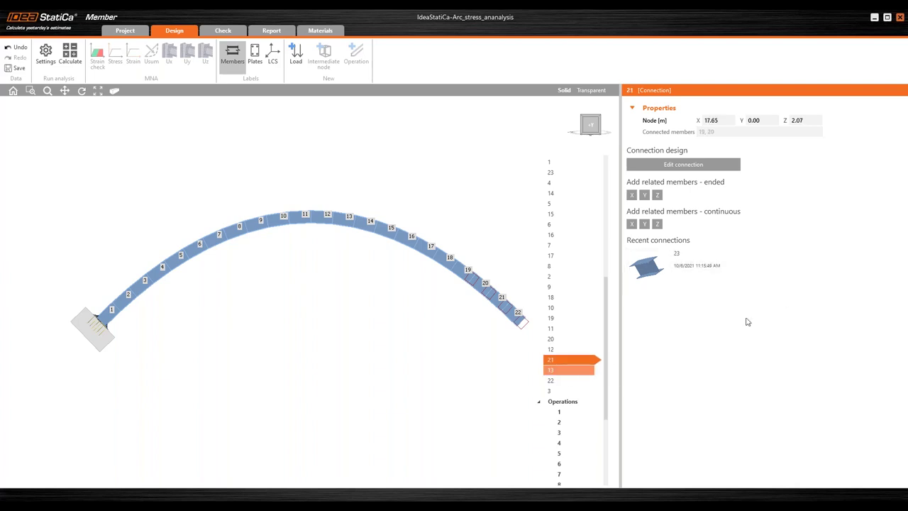
click(577, 382)
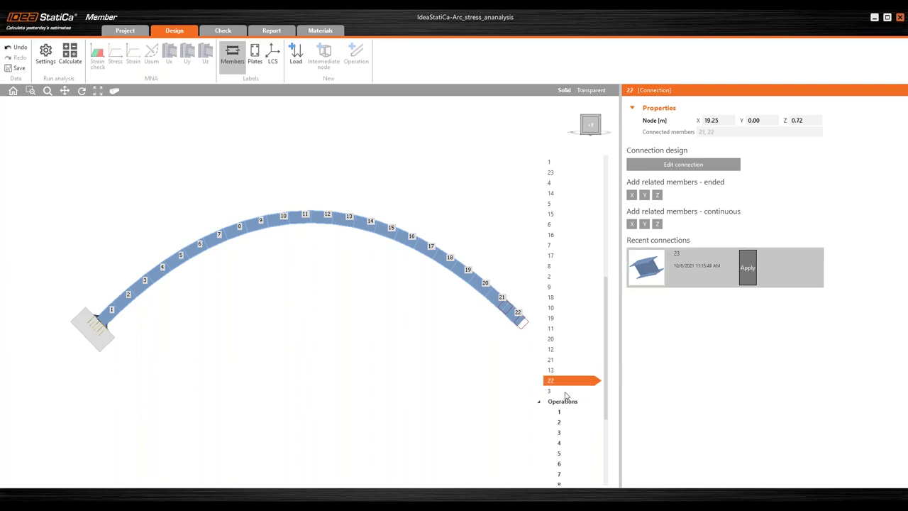
Step: Apply the anchored base plate design of connection 1 to connection 3 at the arch's other end
click(565, 393)
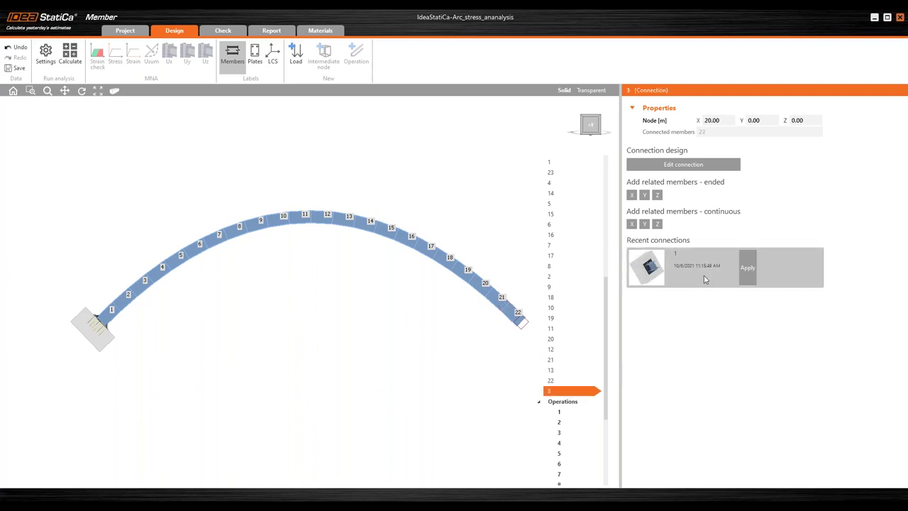
click(747, 271)
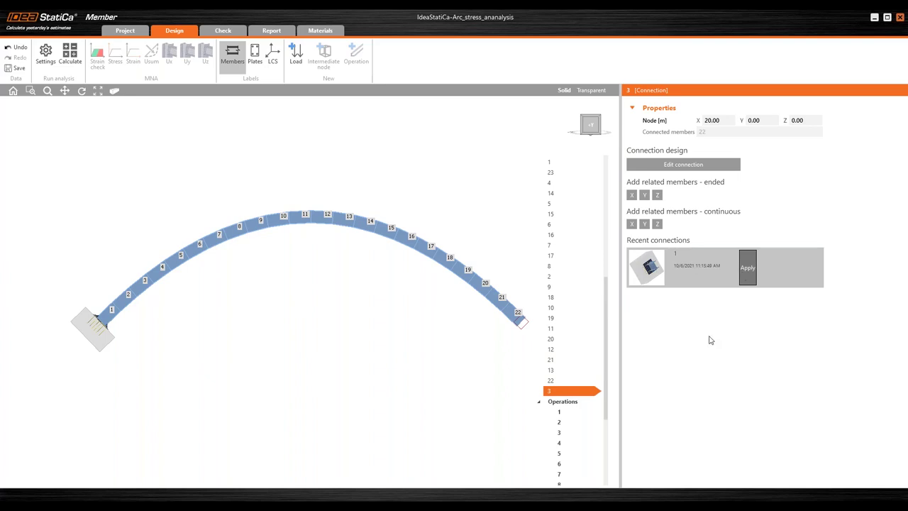
right_drag(340, 308, 213, 278)
right_drag(296, 313, 229, 304)
Step: Examine the anchored base plate and the mitred segment joints up close, and review the whole arch in 3D
scroll(202, 303, up, 1)
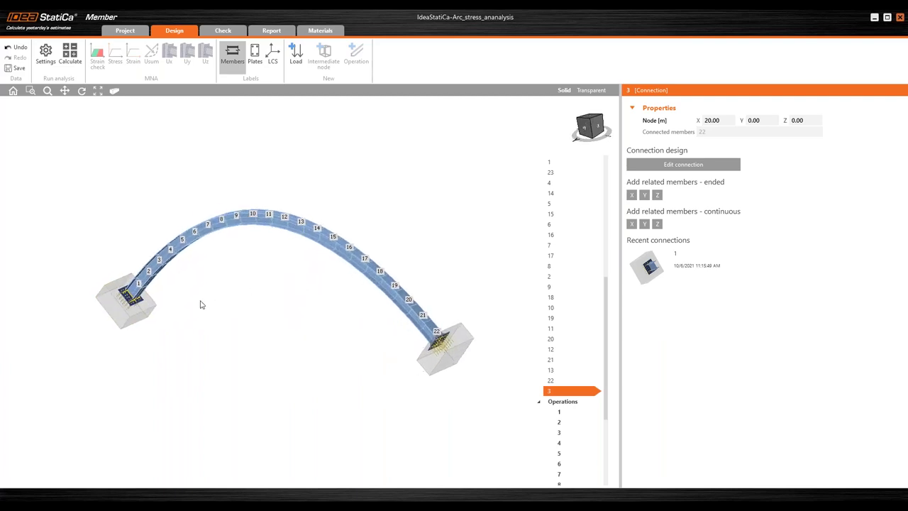
scroll(162, 278, up, 5)
scroll(162, 278, up, 5)
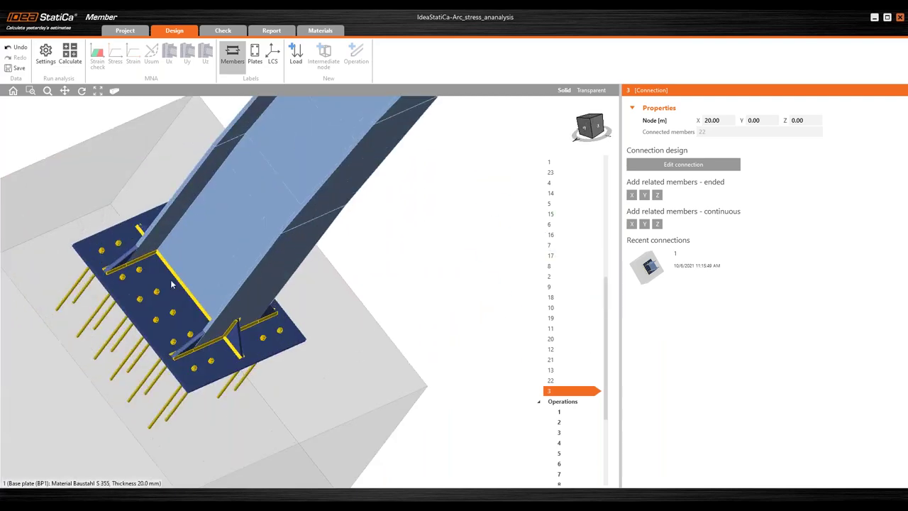
right_drag(437, 319, 357, 318)
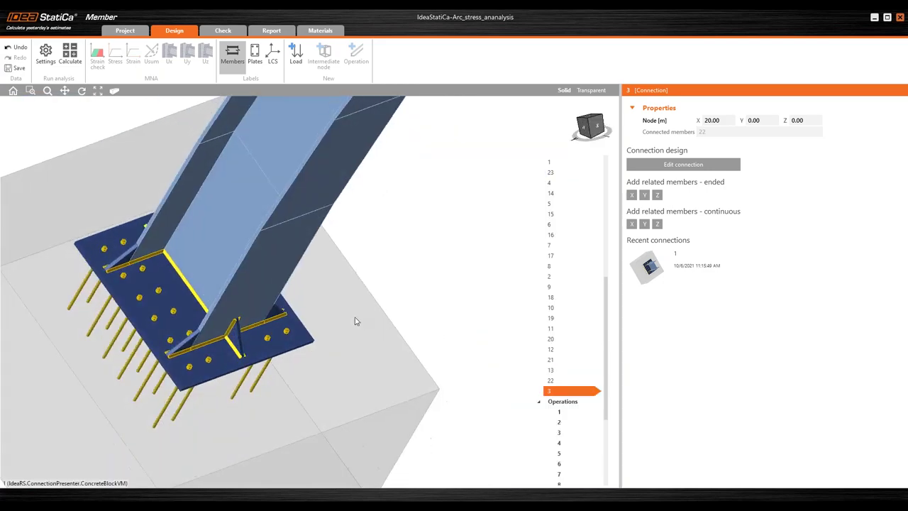
scroll(398, 312, down, 5)
right_drag(432, 305, 234, 171)
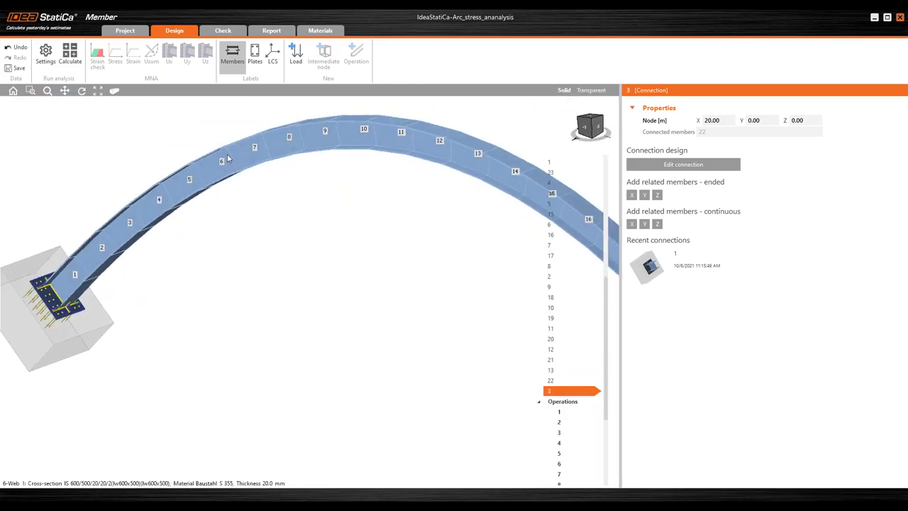
scroll(229, 159, up, 4)
scroll(251, 208, up, 2)
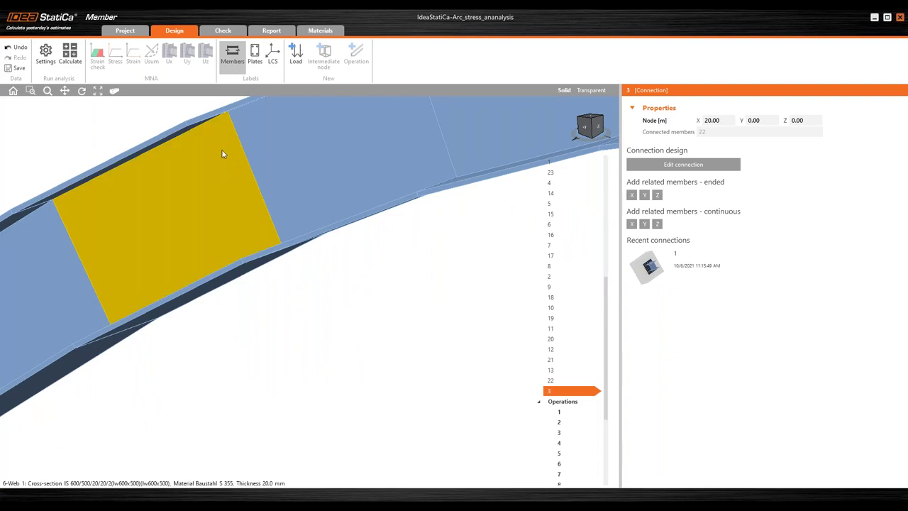
scroll(252, 183, down, 6)
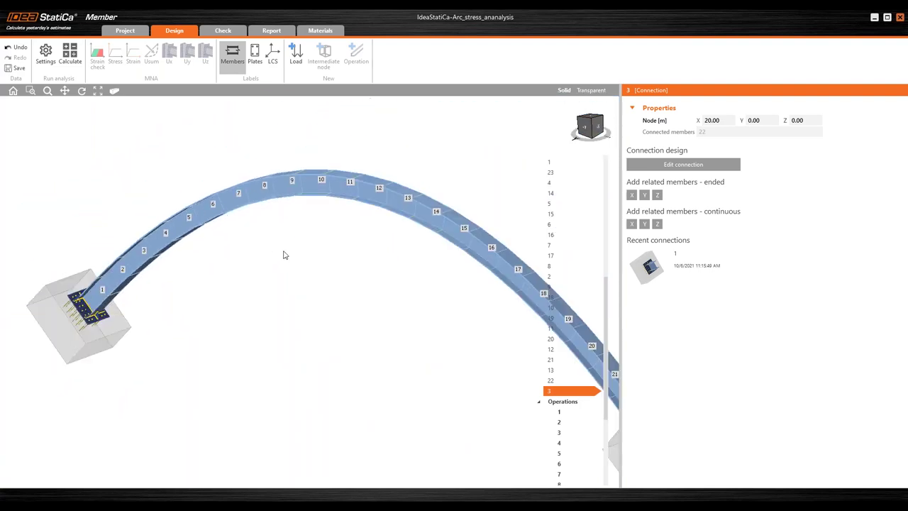
right_drag(284, 264, 278, 258)
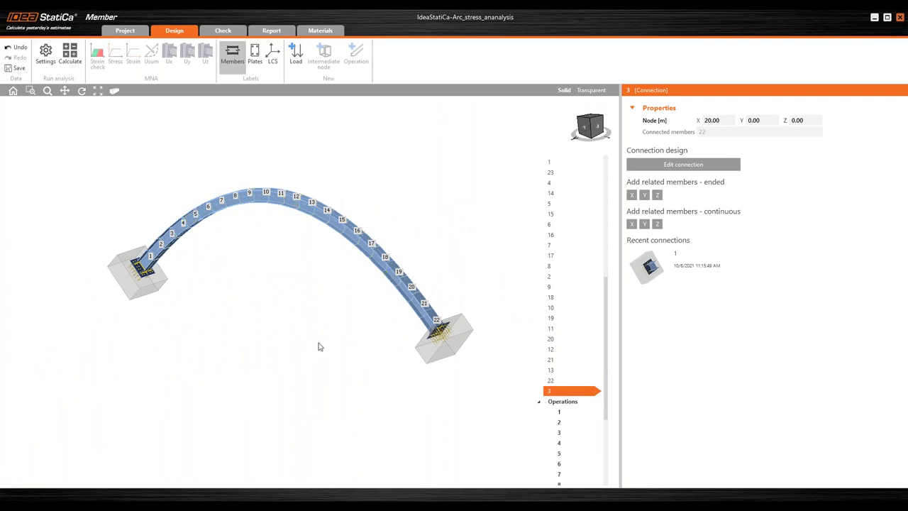
right_drag(319, 347, 320, 340)
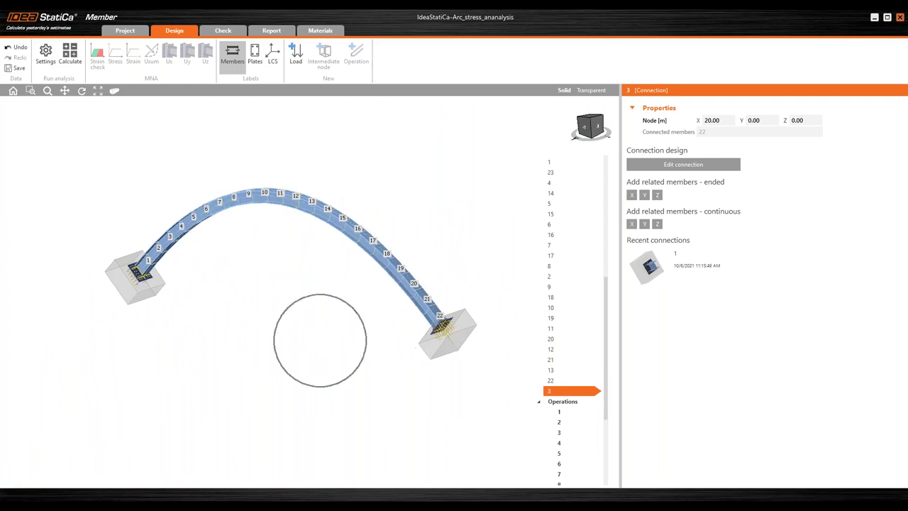
Step: Run the materially nonlinear analysis (MNA) of the complete arch model
click(222, 32)
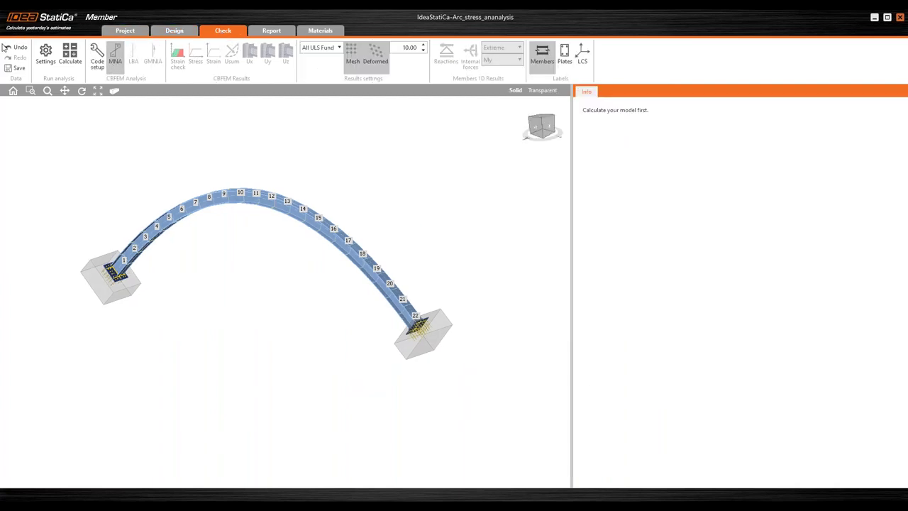
click(116, 63)
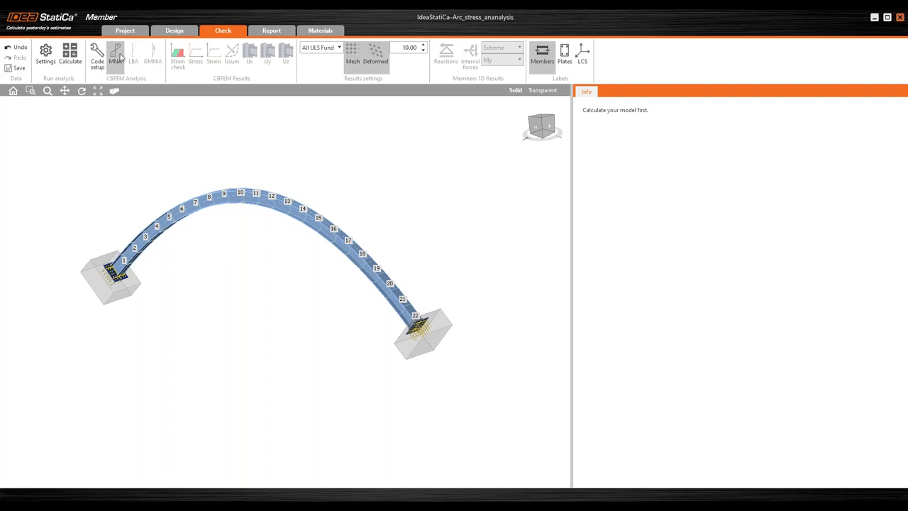
click(71, 63)
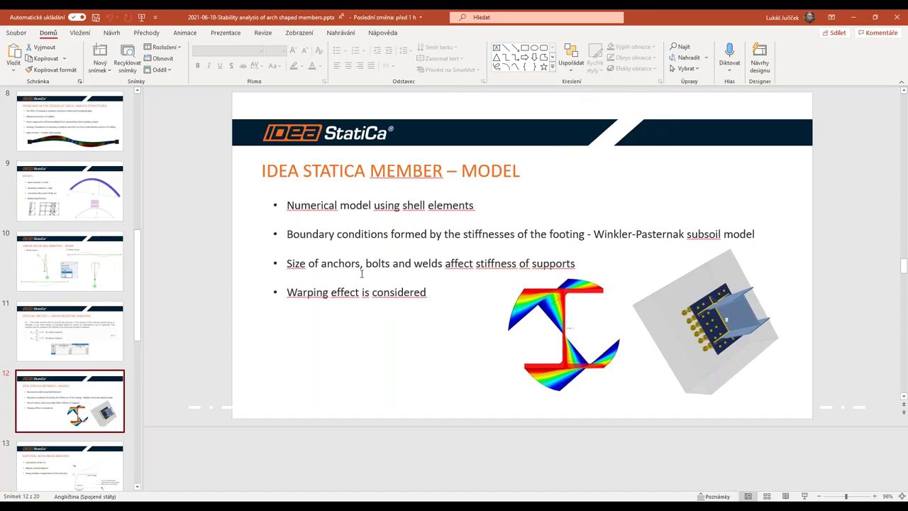
Step: Switch to PowerPoint, present the IDEA StatiCa Member model slide full screen, and advance to the Material Nonlinear Analysis slide
click(805, 496)
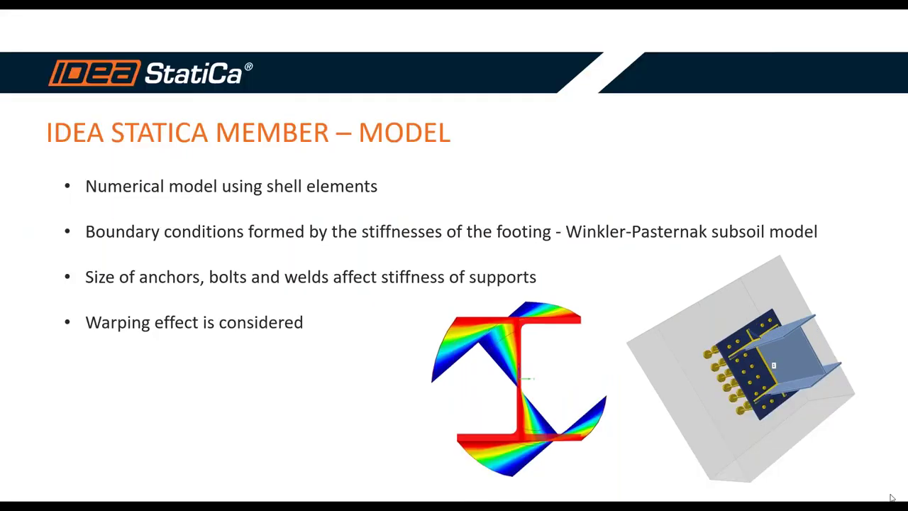
key(Right)
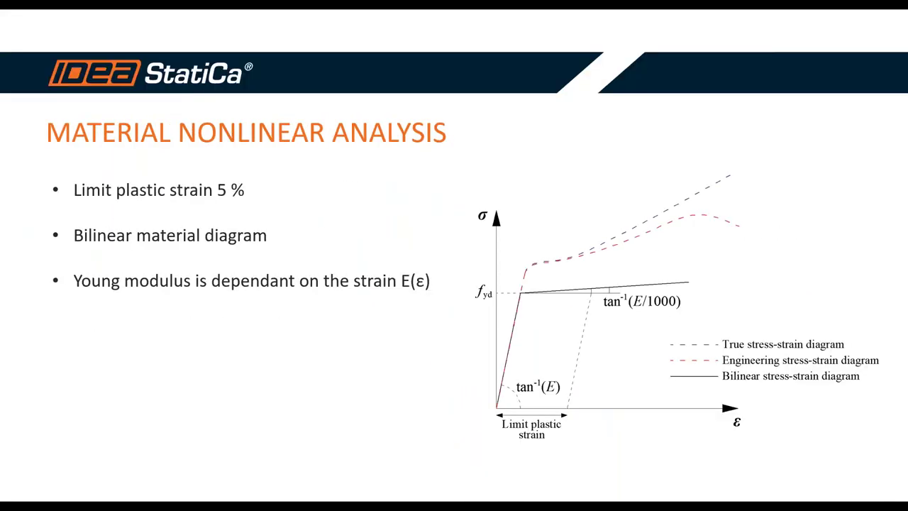